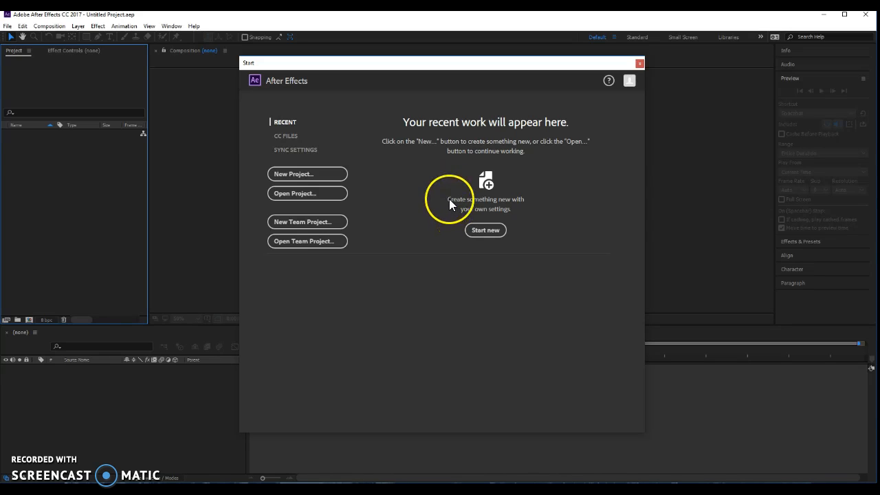
# Start a new project and create a composition using the HDTV 1080 29.97 preset.
pyautogui.click(309, 176)
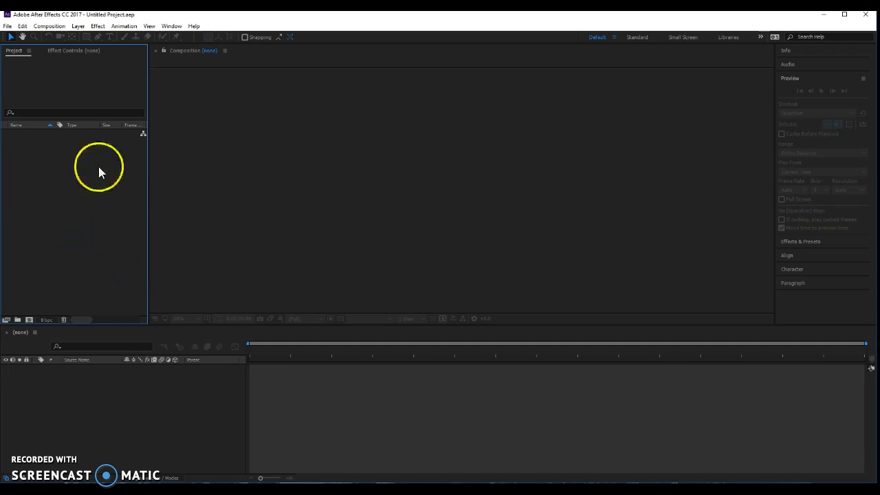
pyautogui.click(29, 320)
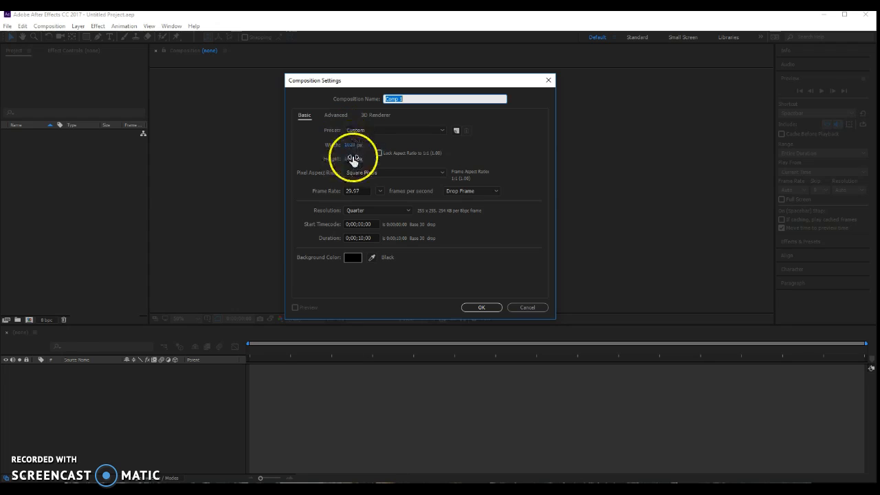
pyautogui.click(375, 130)
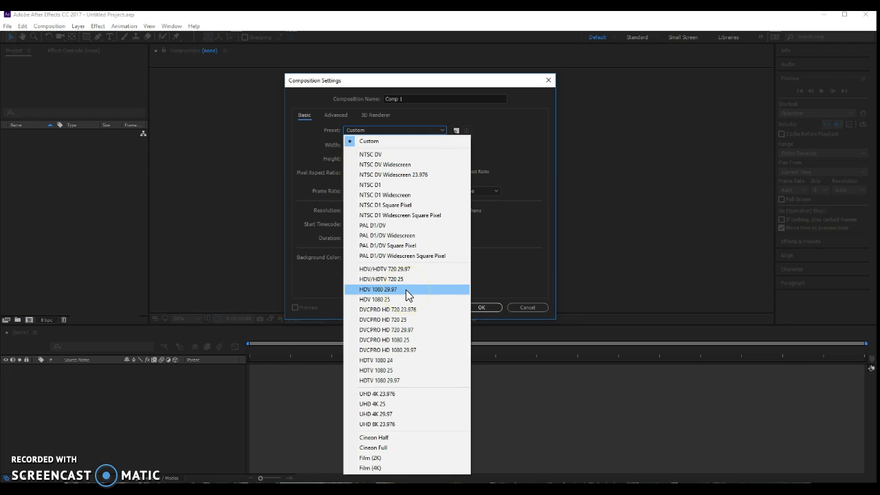
pyautogui.click(421, 381)
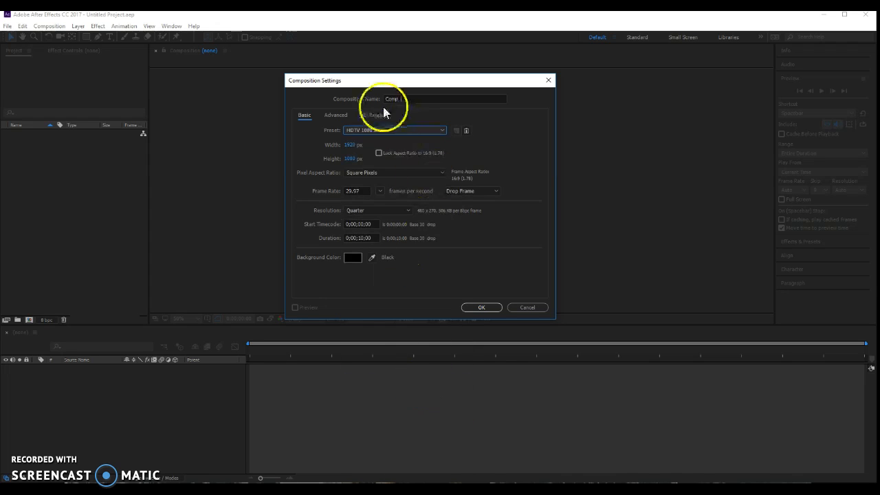
pyautogui.click(484, 308)
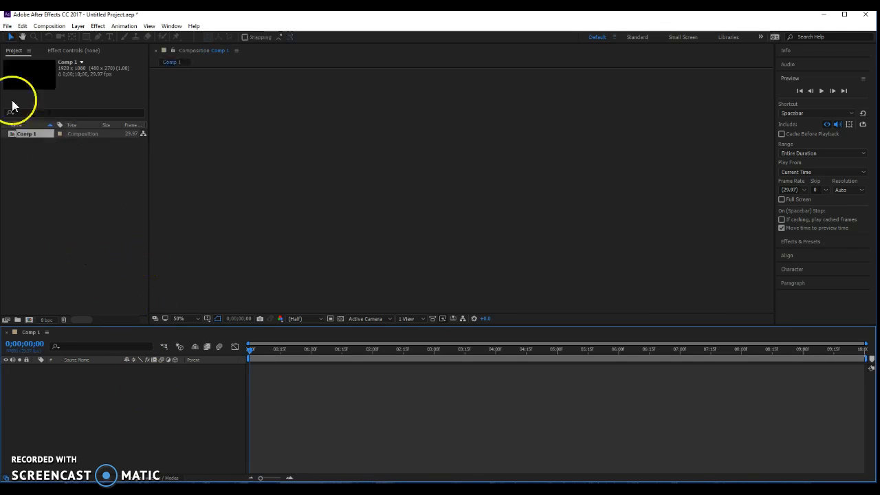
pyautogui.click(38, 31)
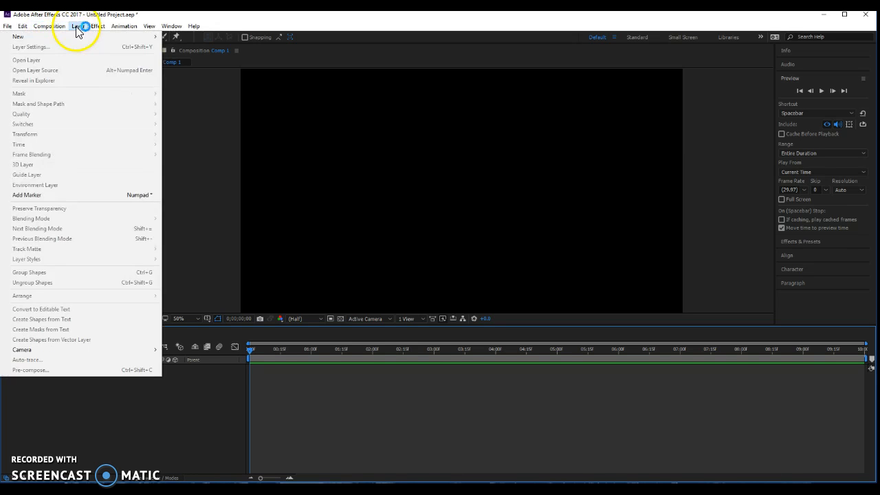
pyautogui.click(63, 35)
pyautogui.click(525, 305)
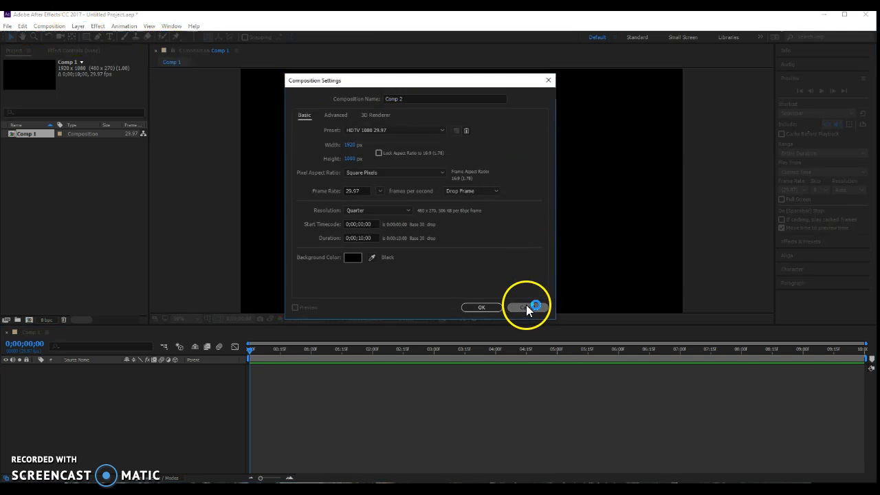
# Add a new shape layer to the composition.
pyautogui.click(78, 27)
pyautogui.moveTo(83, 39)
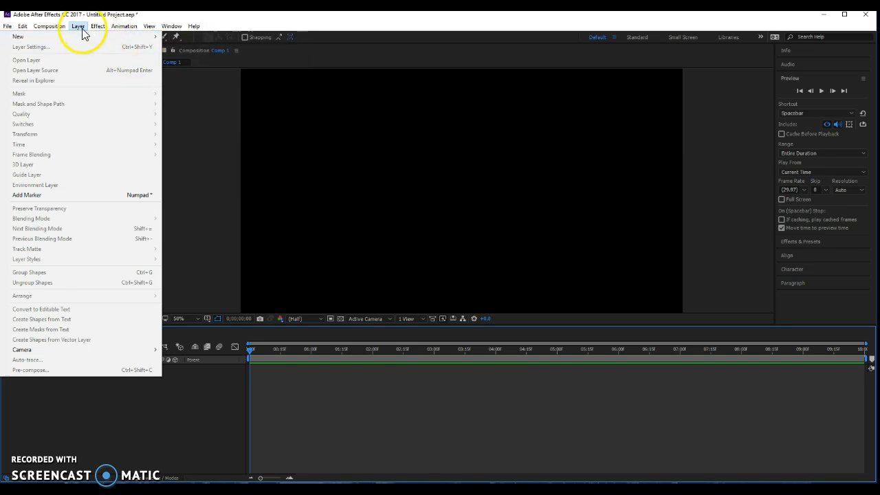
pyautogui.moveTo(128, 38)
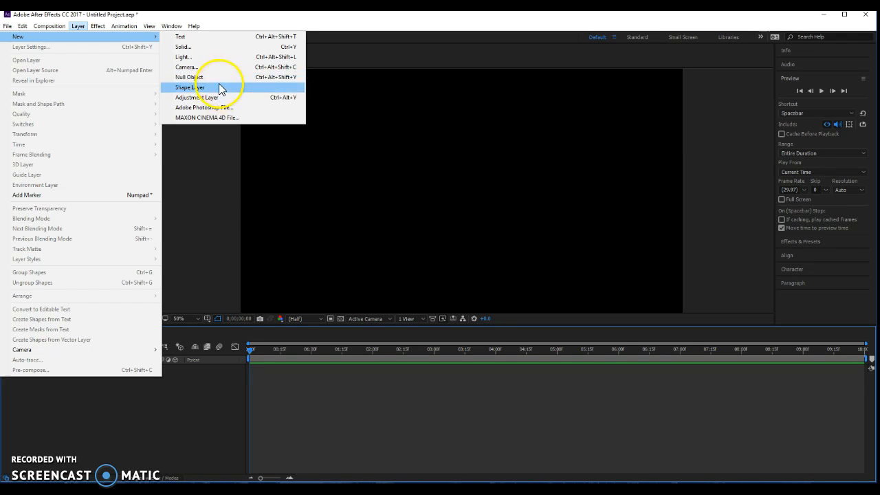
pyautogui.click(219, 88)
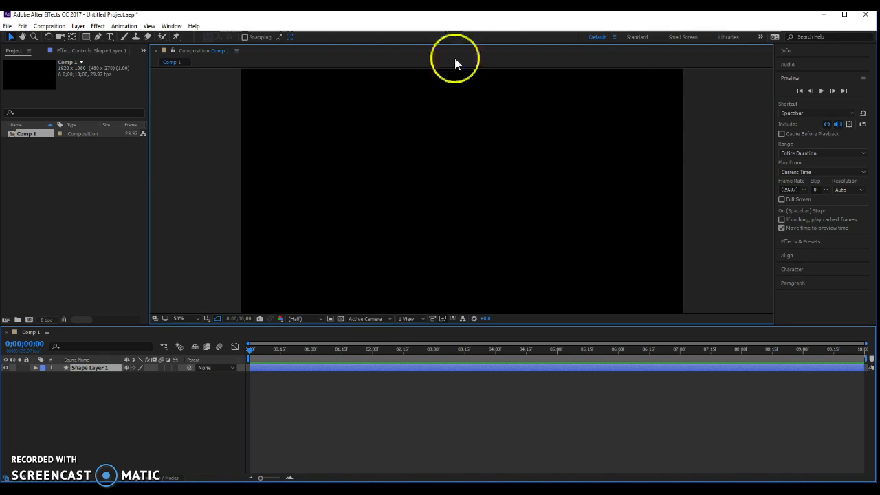
# Draw a tall, narrow rectangle near the middle of the frame and shift it slightly to the right.
pyautogui.press('q')
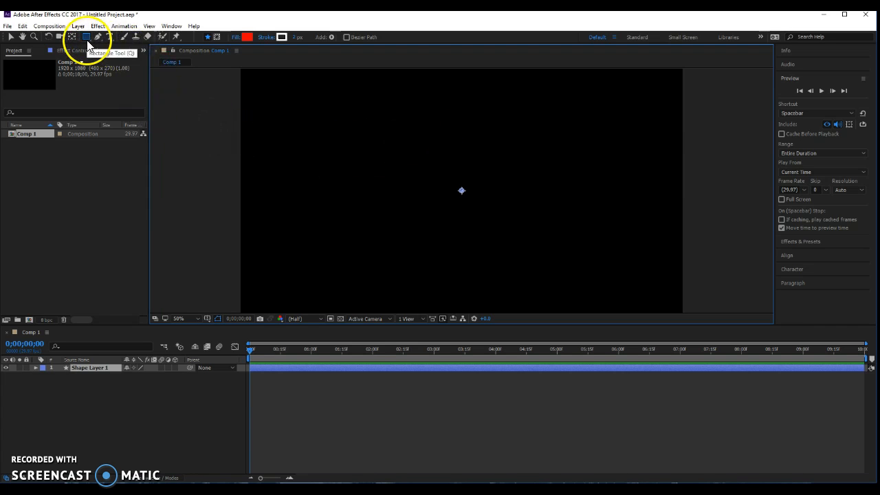
pyautogui.moveTo(414, 92)
pyautogui.mouseDown()
pyautogui.moveTo(526, 257)
pyautogui.moveTo(508, 336)
pyautogui.moveTo(474, 300)
pyautogui.mouseUp()
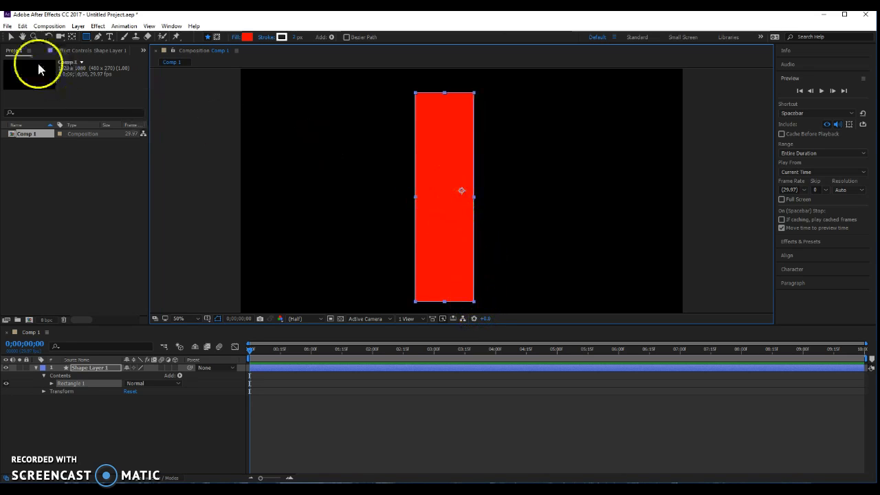
pyautogui.click(12, 40)
pyautogui.moveTo(451, 150); pyautogui.dragTo(472, 141)
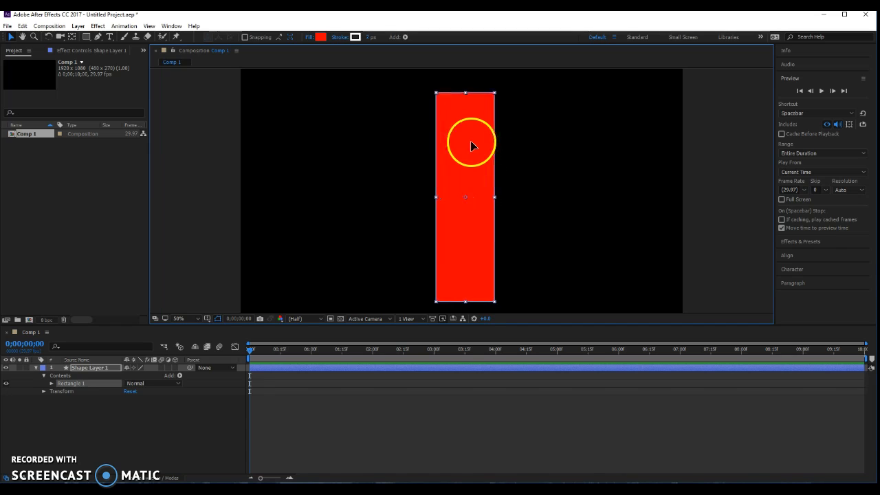
# Change the rectangle's fill color to white.
pyautogui.click(316, 37)
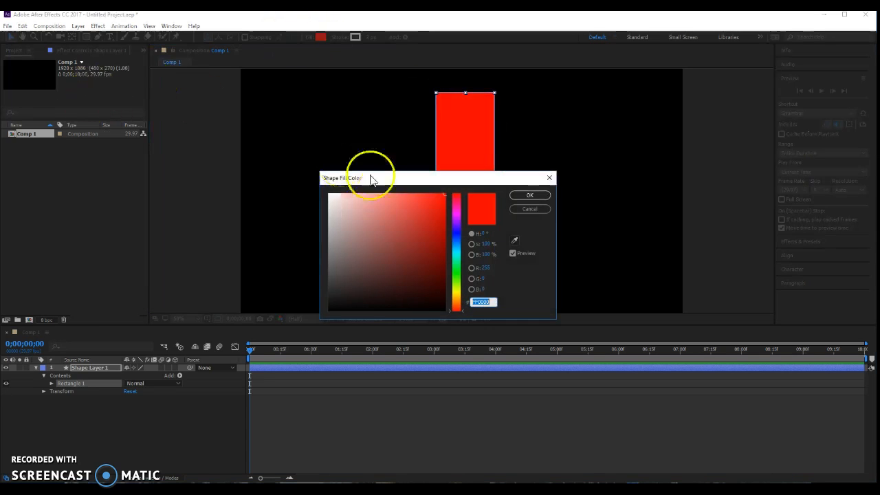
pyautogui.moveTo(366, 211); pyautogui.dragTo(268, 184)
pyautogui.click(529, 195)
# Narrow the rectangle to a thin vertical bar and shorten it so it ends well above the frame's lower edge.
pyautogui.moveTo(477, 158); pyautogui.dragTo(472, 163)
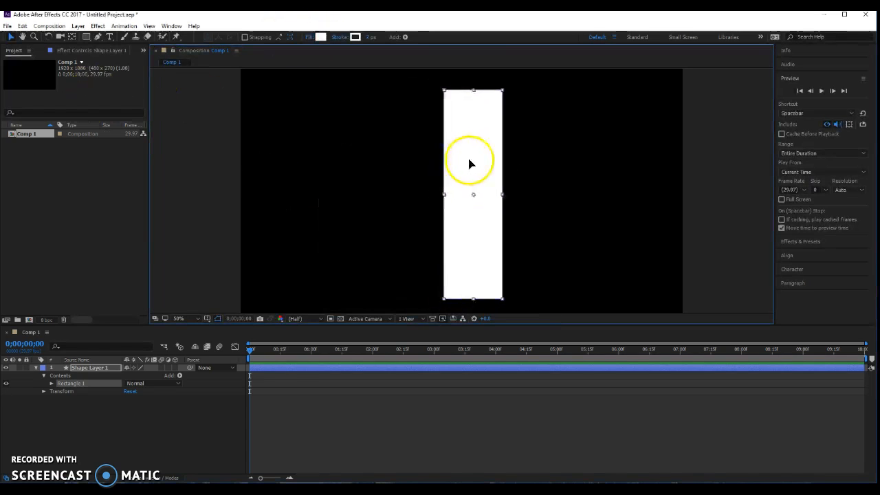
pyautogui.moveTo(499, 196); pyautogui.dragTo(477, 200)
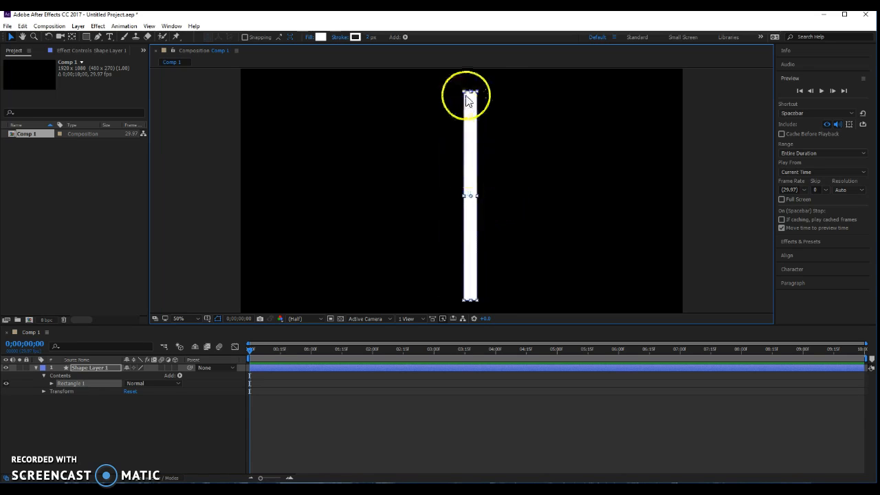
pyautogui.moveTo(470, 96); pyautogui.dragTo(458, 140)
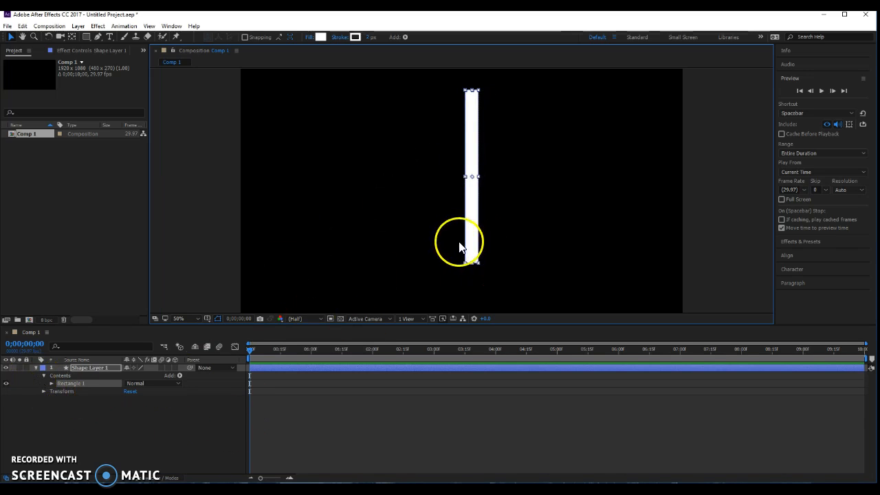
# Draw a small white ellipse overlapping the lower end of the bar to form a rounded tip.
pyautogui.press(',')
pyautogui.press('.')
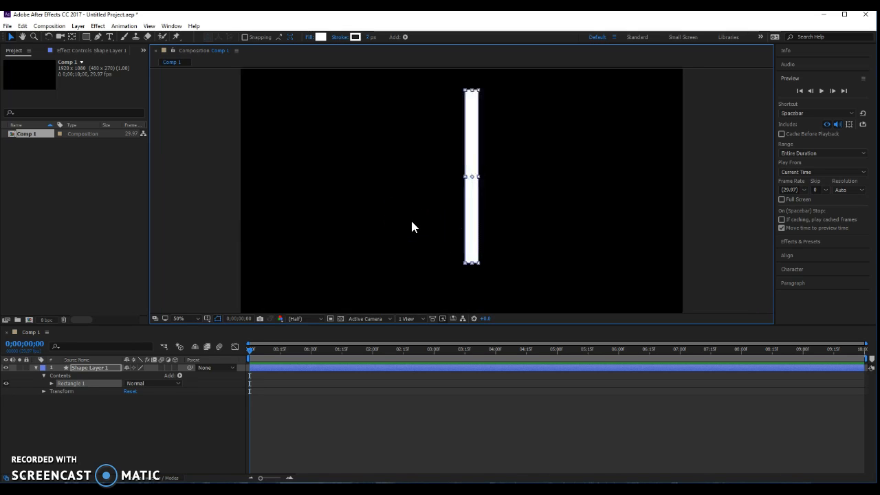
pyautogui.press('space')
pyautogui.moveTo(511, 219)
pyautogui.mouseDown()
pyautogui.moveTo(516, 183)
pyautogui.moveTo(481, 236)
pyautogui.moveTo(501, 210)
pyautogui.moveTo(495, 215)
pyautogui.mouseUp()
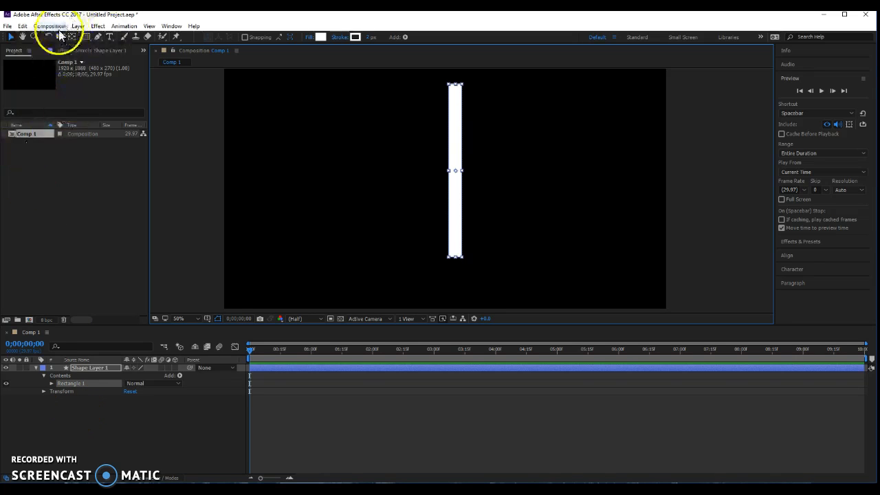
pyautogui.click(86, 36)
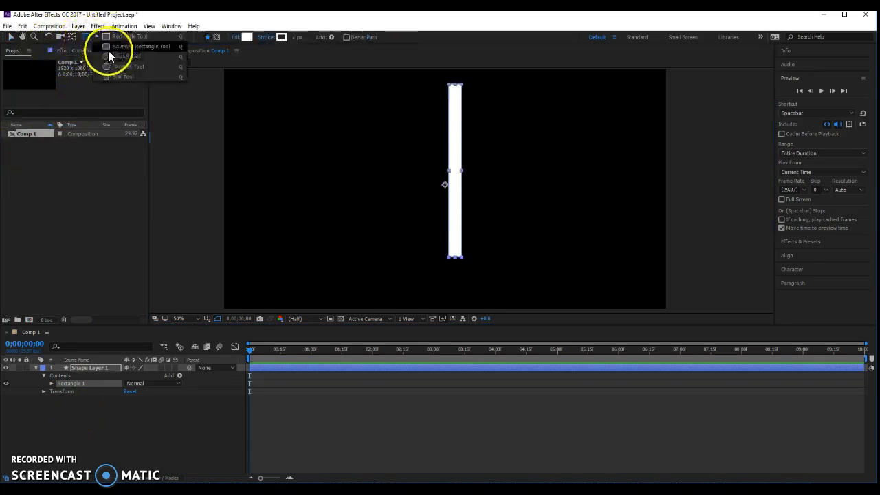
pyautogui.click(115, 55)
pyautogui.moveTo(430, 245); pyautogui.dragTo(464, 241)
pyautogui.click(10, 37)
pyautogui.click(429, 265)
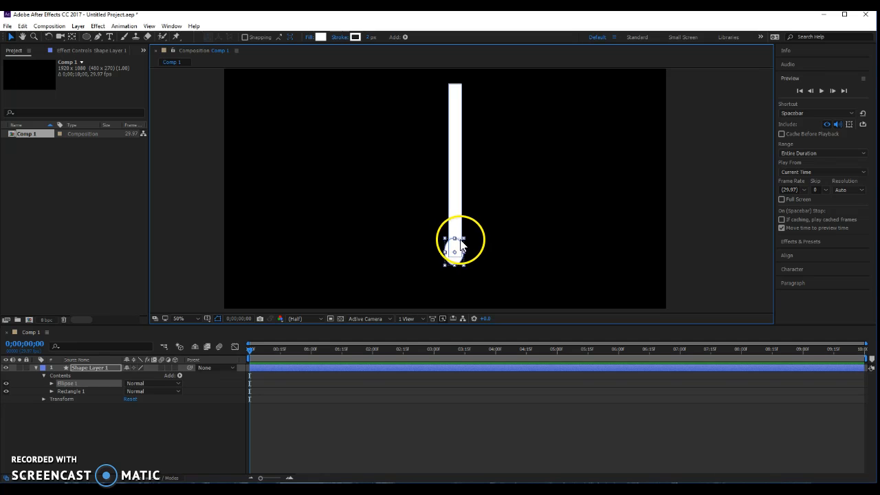
pyautogui.click(425, 244)
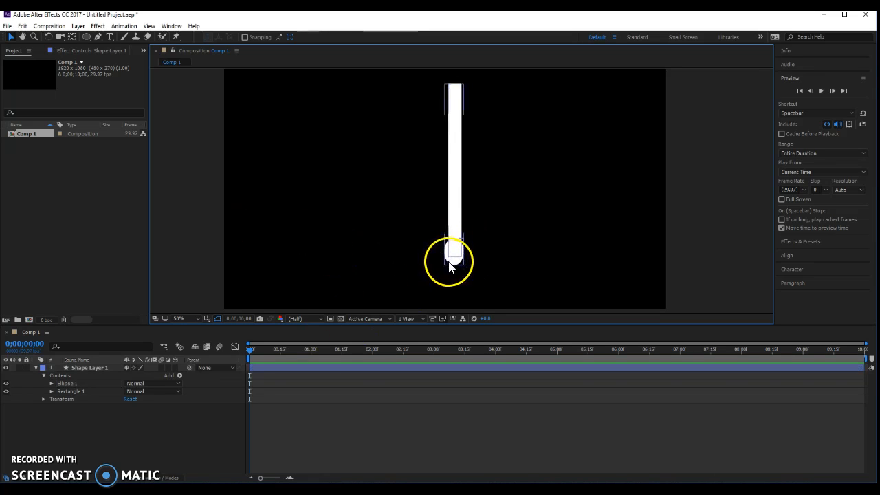
pyautogui.click(448, 259)
pyautogui.click(505, 268)
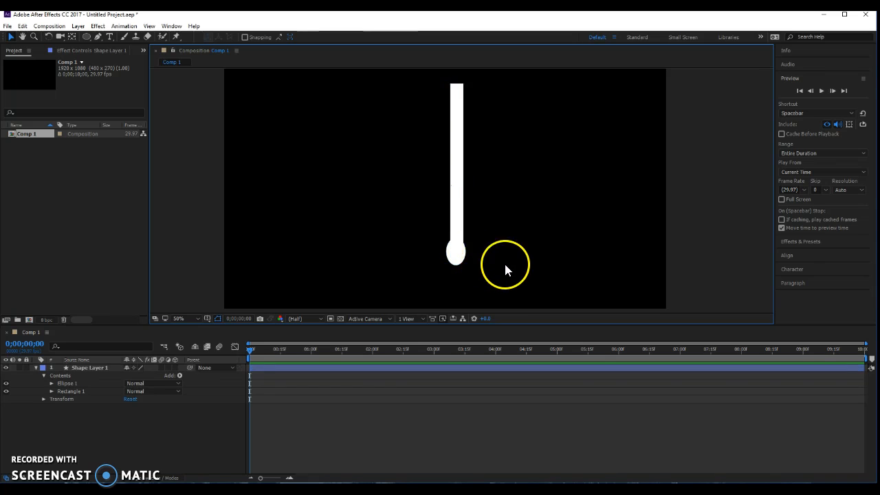
# Scale the whole shape layer narrower and nudge the ellipse so it is centered on the bar.
pyautogui.click(457, 200)
pyautogui.moveTo(465, 176); pyautogui.dragTo(463, 186)
pyautogui.click(469, 264)
pyautogui.click(455, 261)
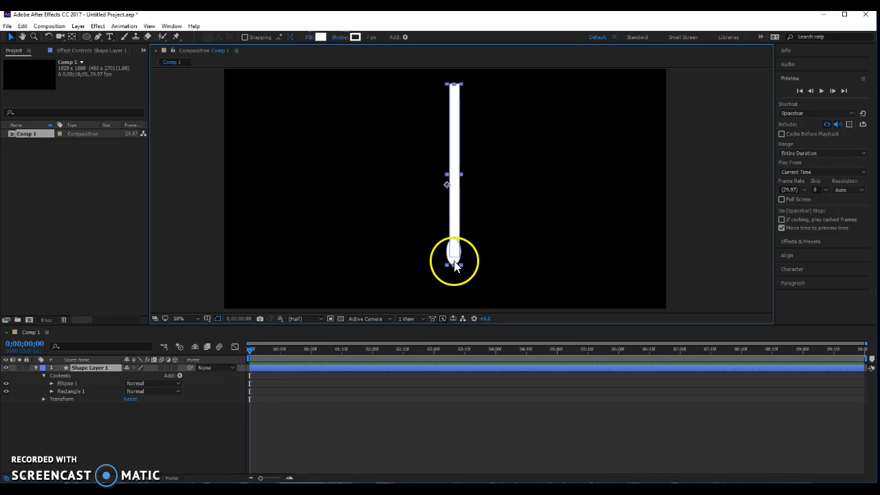
pyautogui.doubleClick(454, 261)
pyautogui.moveTo(454, 261); pyautogui.dragTo(455, 261)
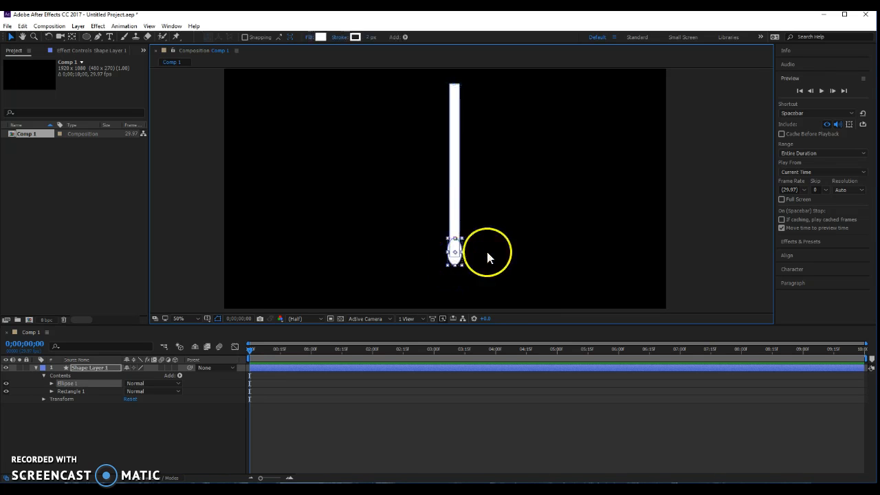
# Move the whole shape layer slightly down in the frame.
pyautogui.click(484, 255)
pyautogui.click(452, 242)
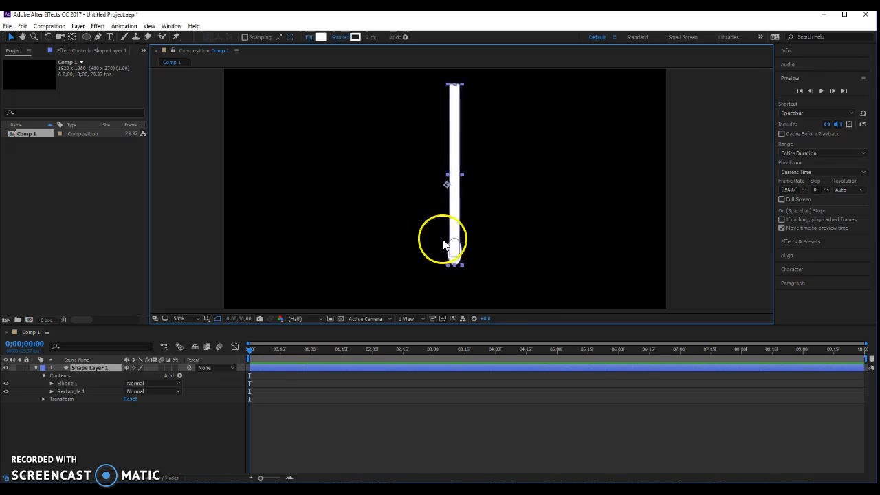
pyautogui.press(',')
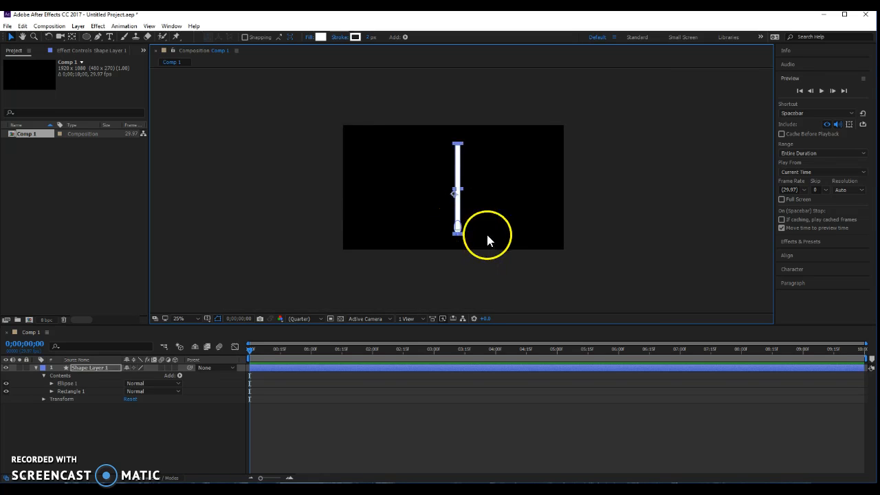
pyautogui.press('.')
pyautogui.click(507, 138)
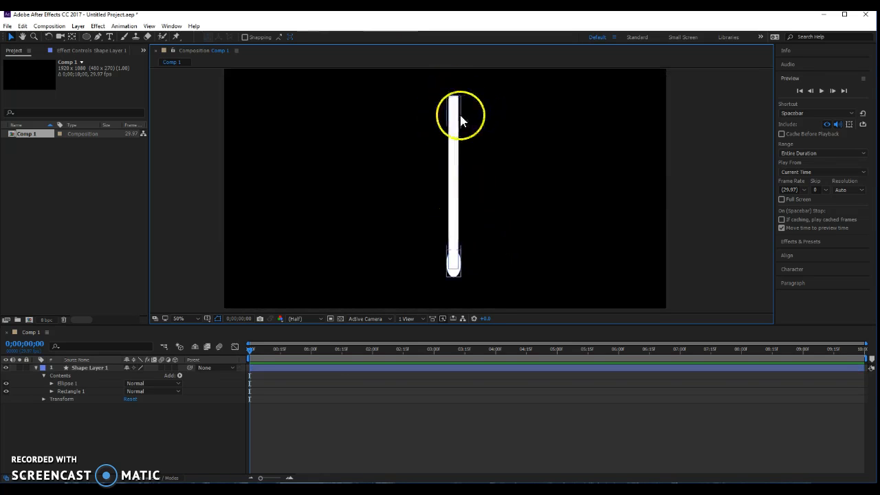
pyautogui.click(95, 433)
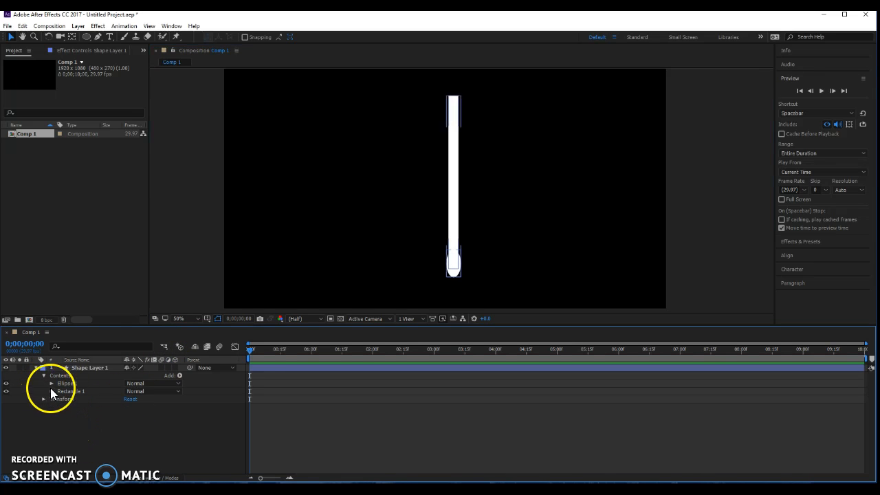
pyautogui.click(86, 37)
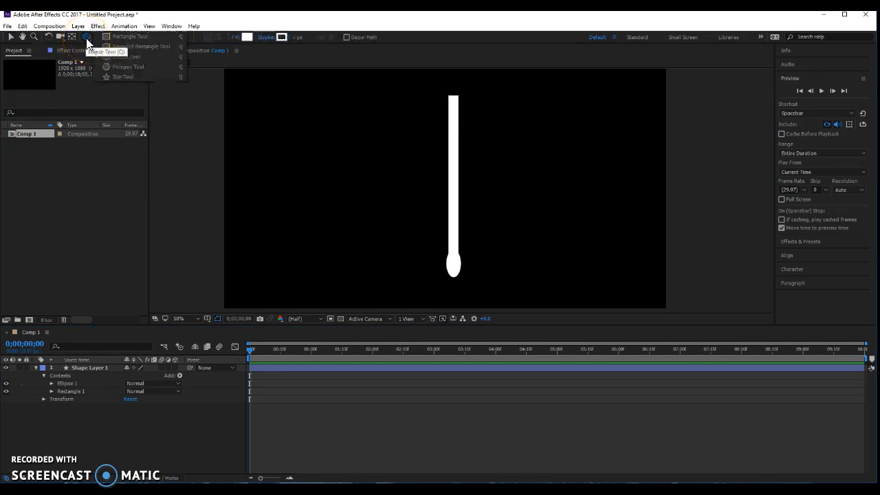
pyautogui.rightClick(67, 408)
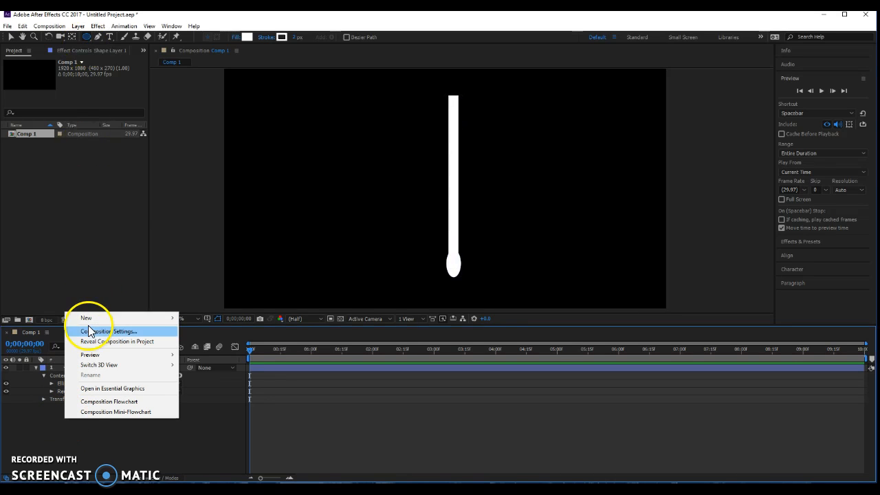
pyautogui.click(41, 424)
pyautogui.click(78, 25)
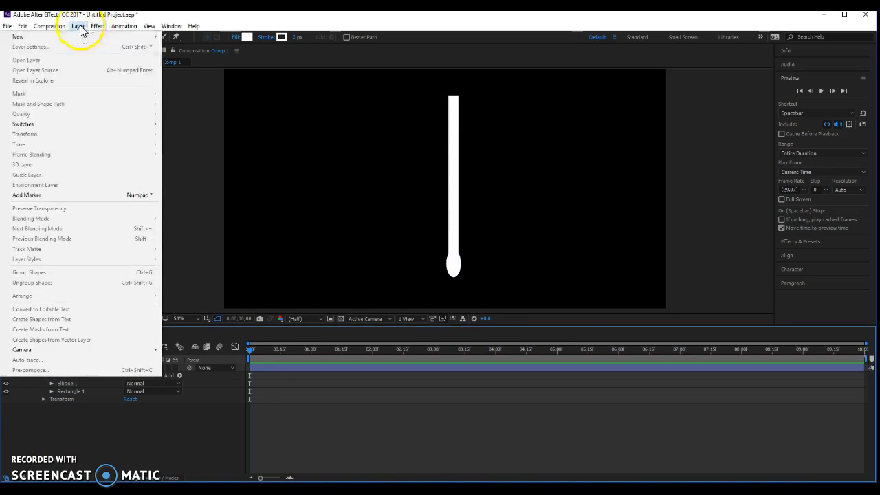
pyautogui.moveTo(123, 37)
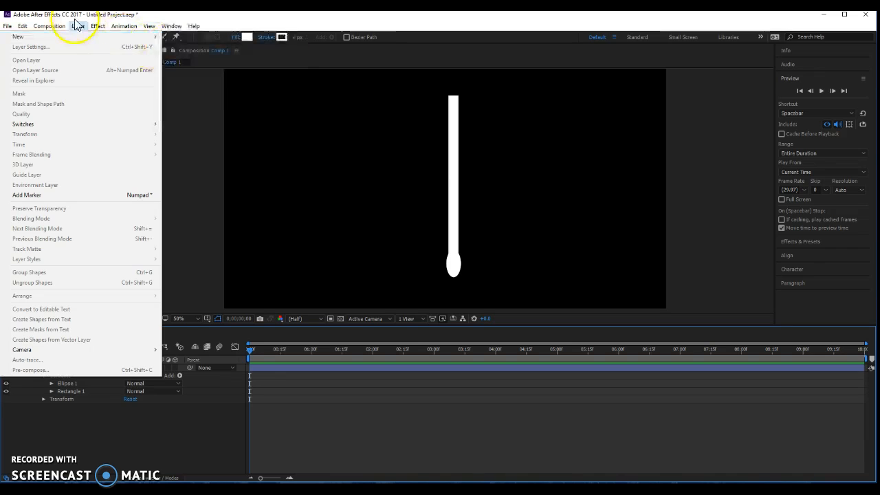
pyautogui.click(77, 26)
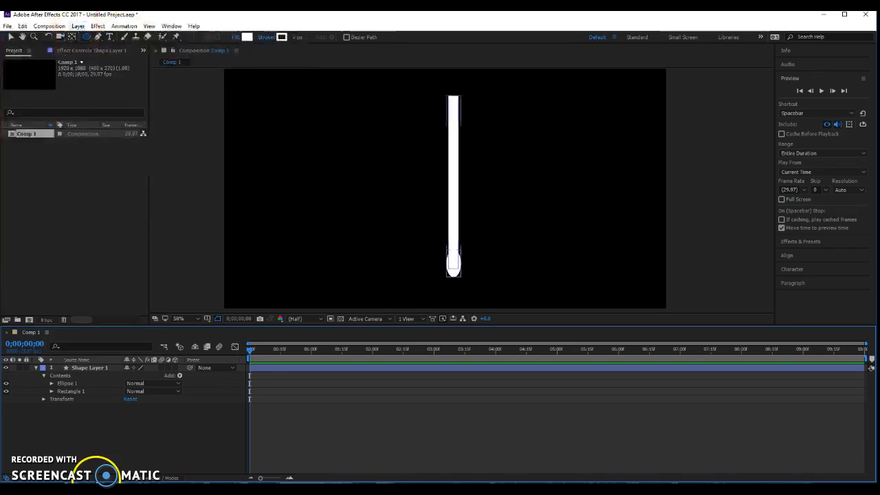
pyautogui.rightClick(61, 428)
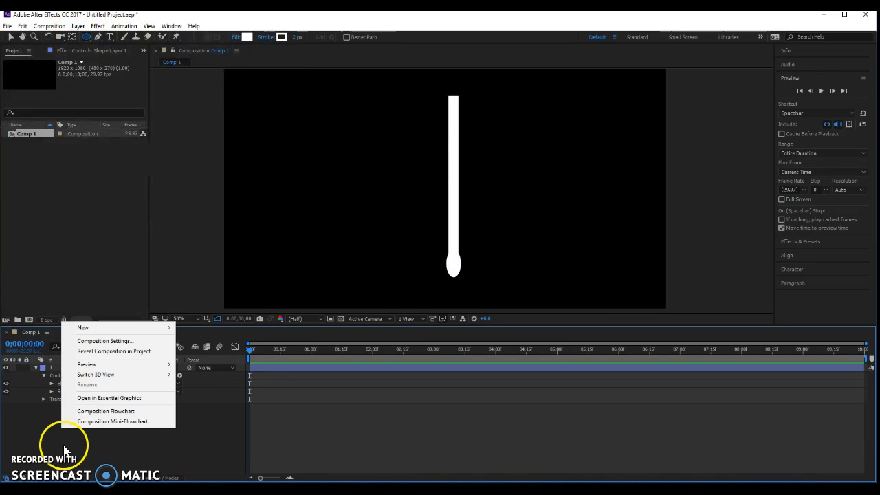
# Add a full-frame dark gray solid layer above the shape layer, keeping the default solid settings.
pyautogui.moveTo(99, 328)
pyautogui.click(206, 352)
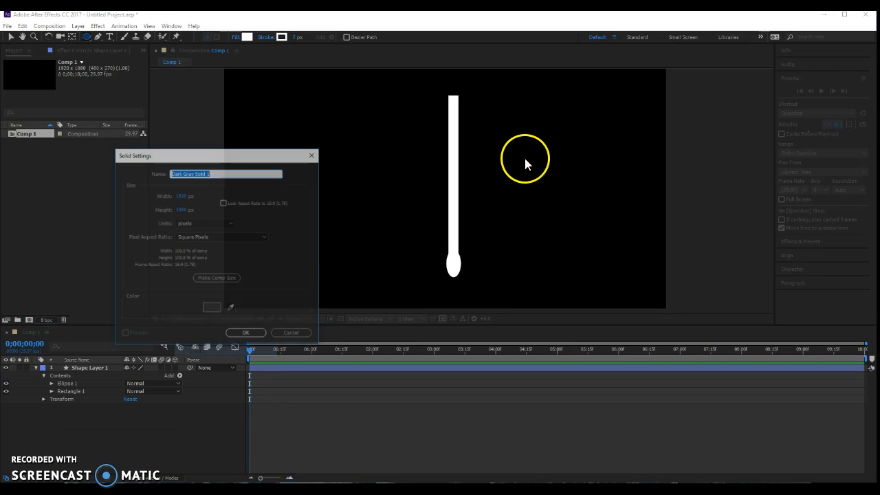
pyautogui.click(243, 334)
# Draw a rectangular mask on the dark gray solid, covering the frame's upper half and extending past its top and sides.
pyautogui.moveTo(310, 90); pyautogui.dragTo(586, 163)
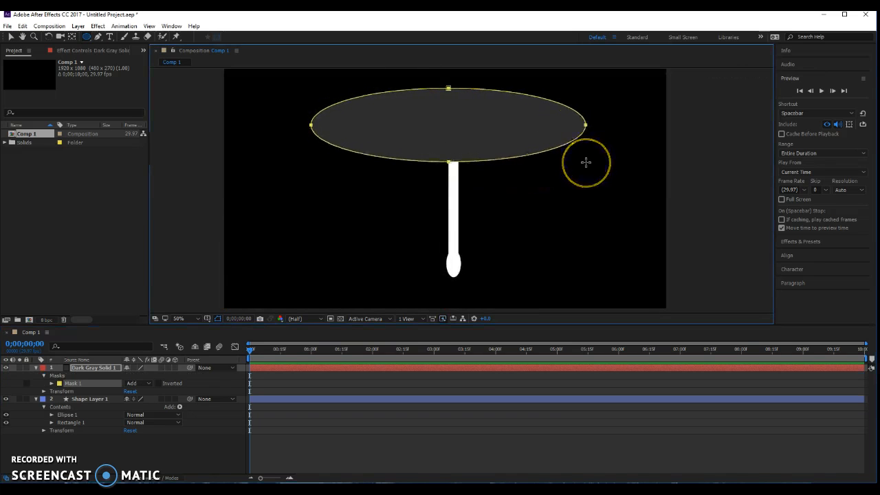
pyautogui.hotkey('ctrl', 'z')
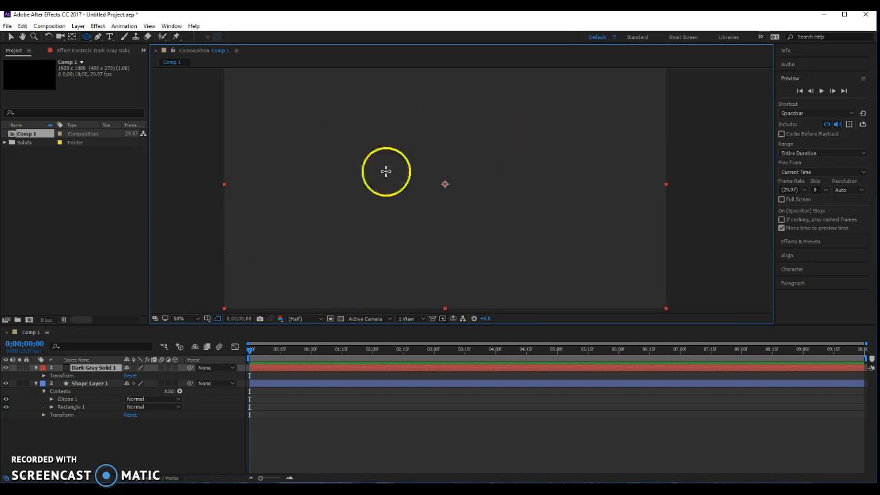
pyautogui.moveTo(87, 36); pyautogui.dragTo(103, 43)
pyautogui.press(',')
pyautogui.moveTo(331, 84); pyautogui.dragTo(396, 119)
pyautogui.moveTo(480, 149)
pyautogui.mouseDown()
pyautogui.moveTo(634, 175)
pyautogui.moveTo(595, 183)
pyautogui.mouseUp()
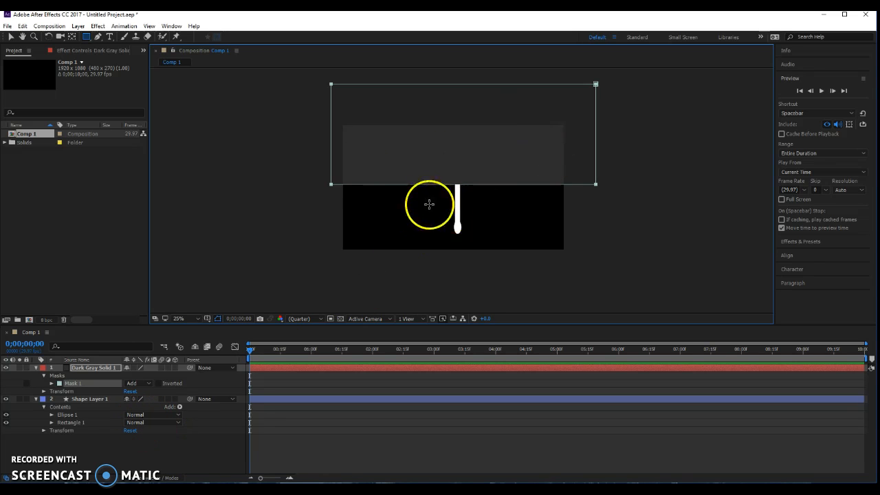
pyautogui.click(10, 37)
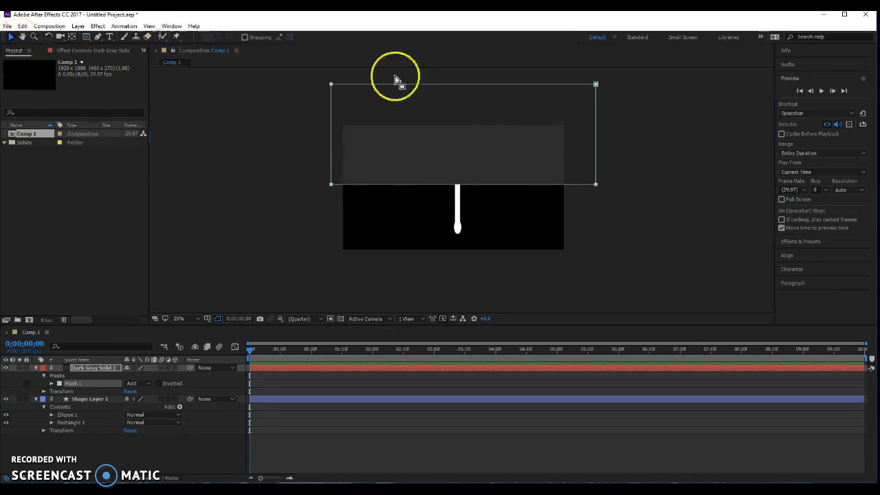
pyautogui.click(479, 160)
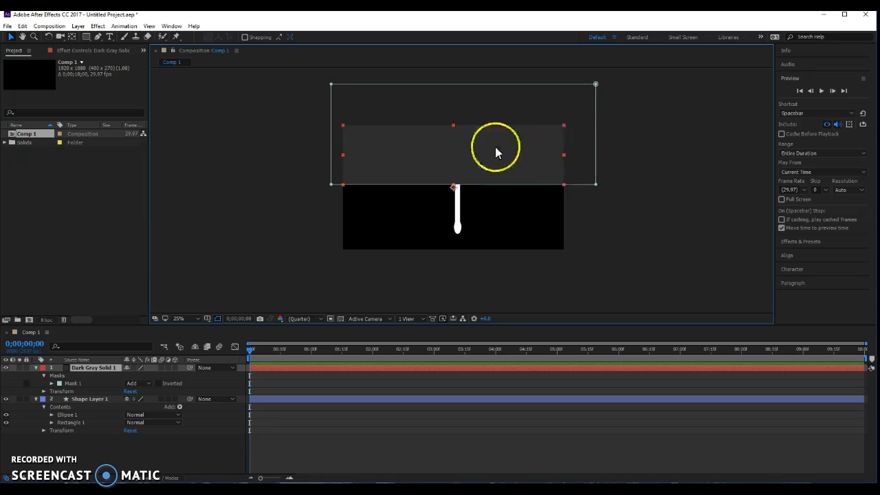
pyautogui.press('.')
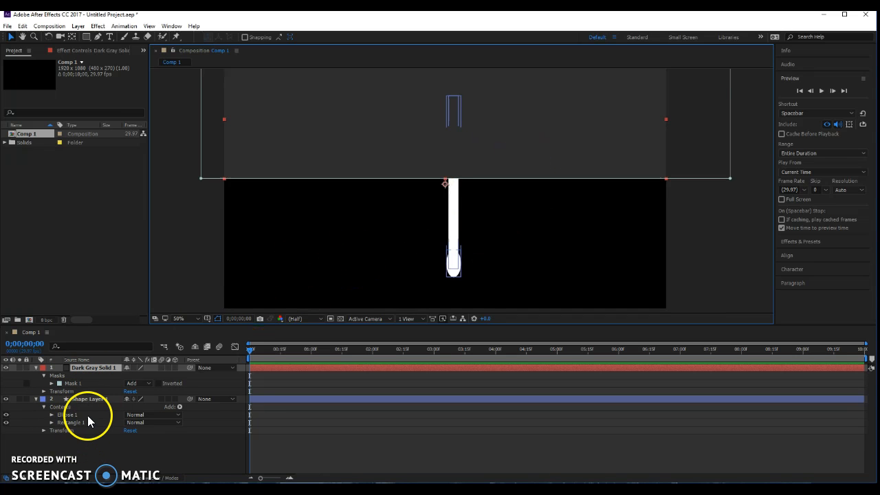
pyautogui.click(203, 401)
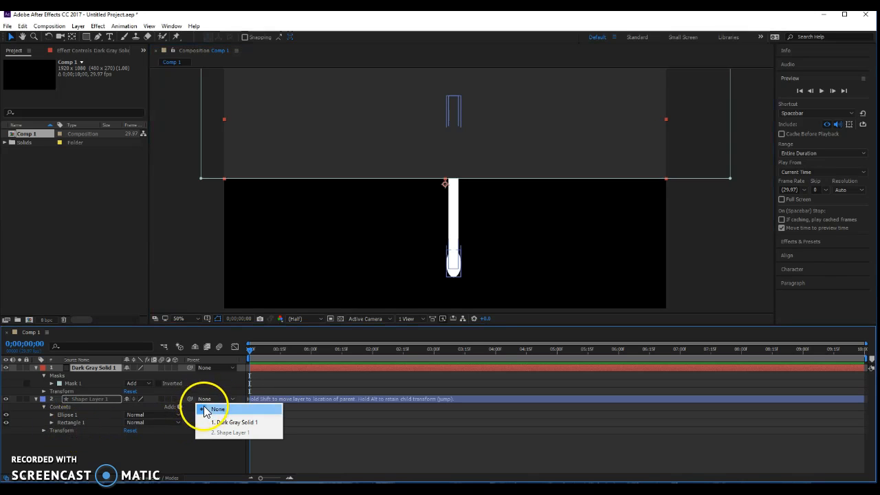
pyautogui.click(134, 416)
pyautogui.click(88, 449)
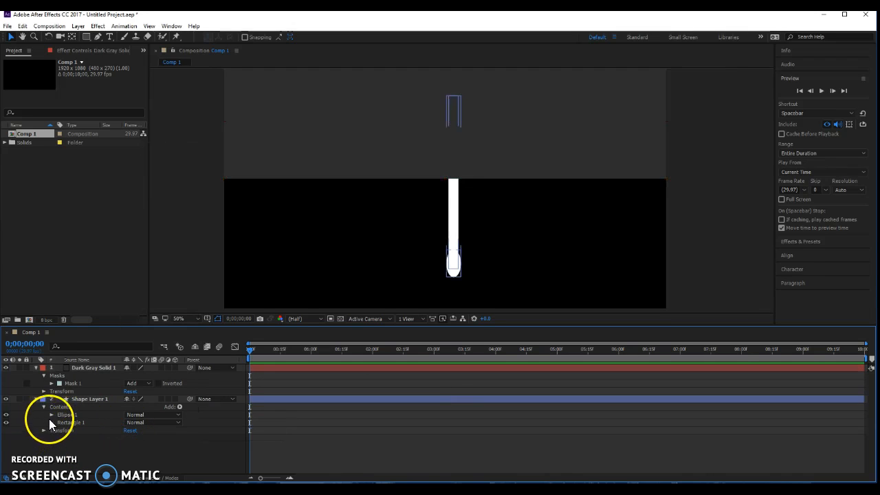
pyautogui.click(51, 415)
pyautogui.click(51, 416)
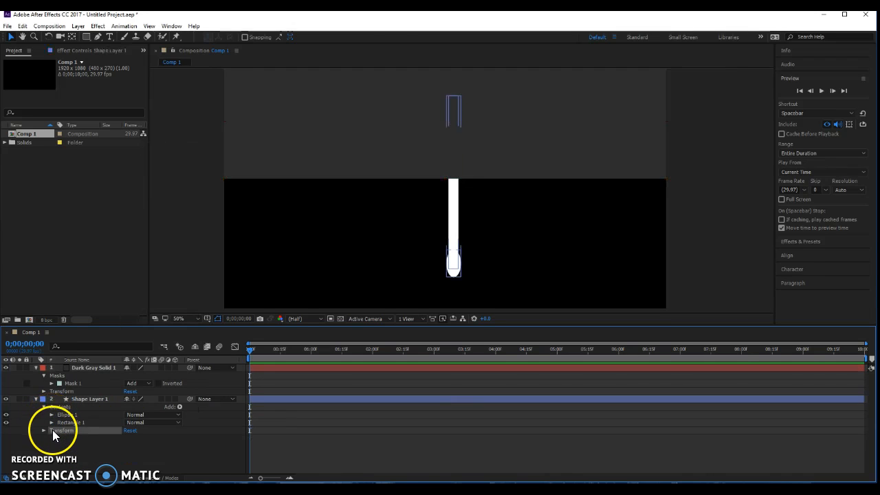
pyautogui.click(53, 430)
pyautogui.click(50, 425)
pyautogui.click(50, 425)
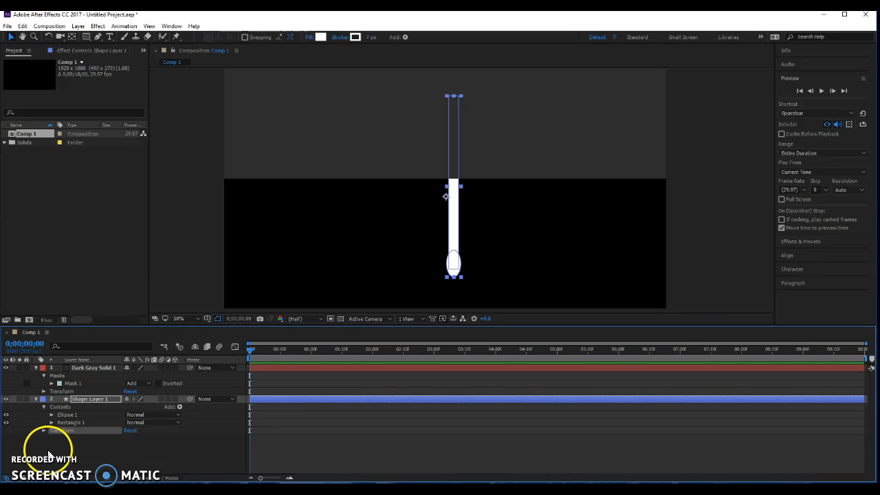
pyautogui.click(44, 431)
pyautogui.click(44, 430)
pyautogui.click(136, 384)
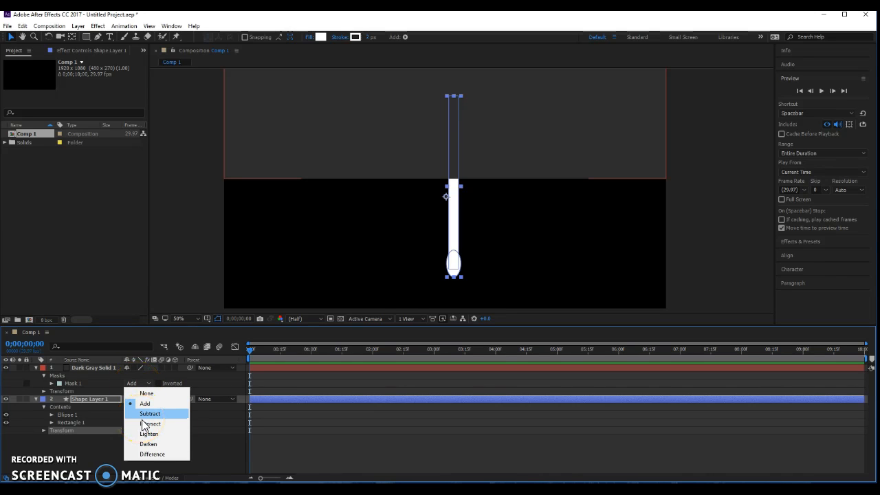
pyautogui.click(203, 452)
pyautogui.click(519, 172)
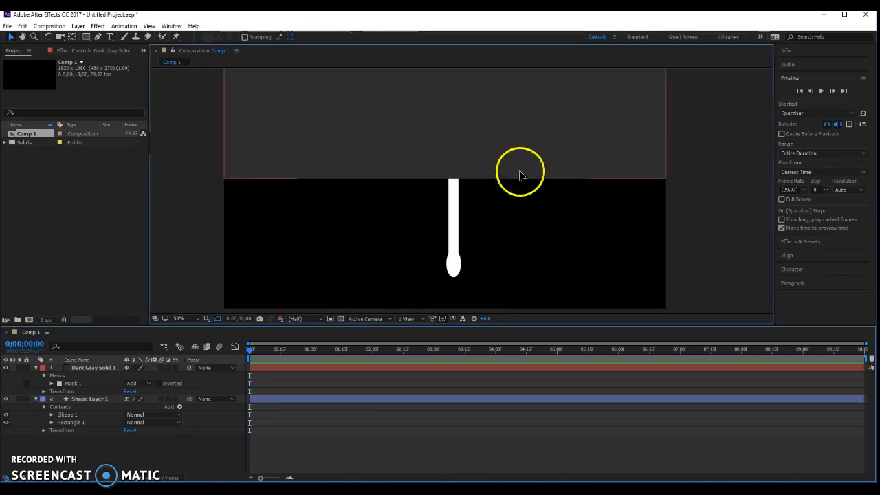
pyautogui.click(78, 402)
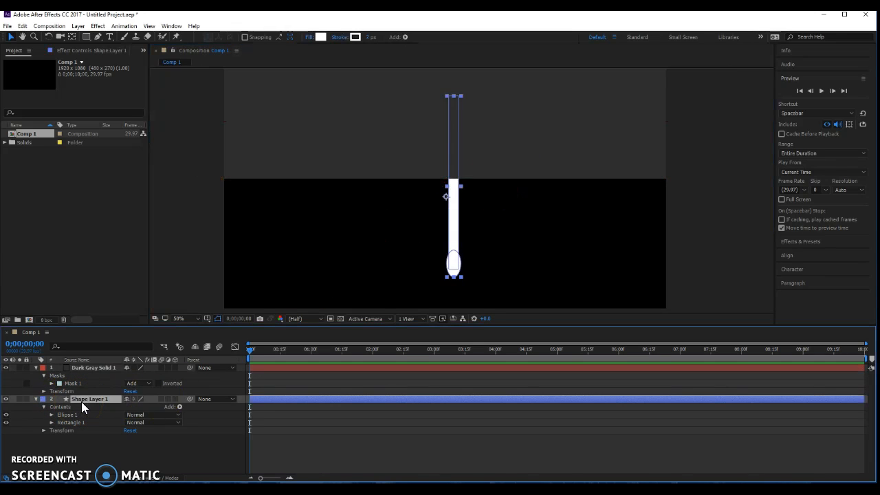
pyautogui.press('Delete')
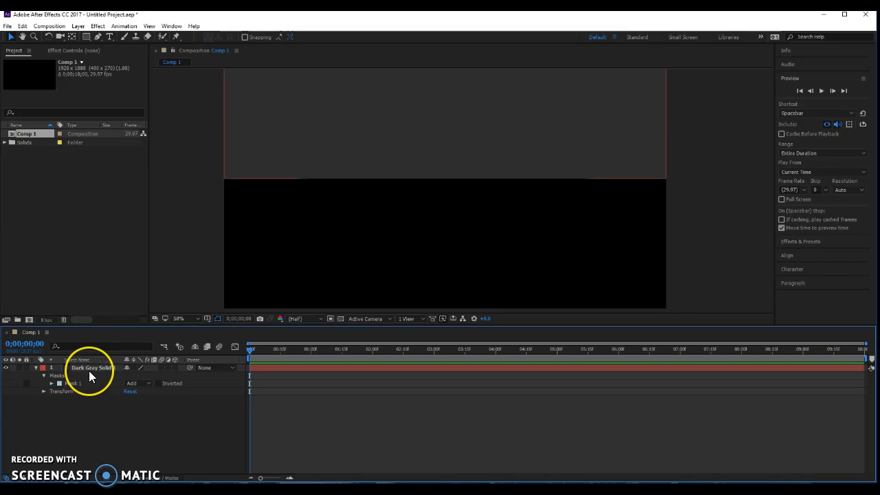
pyautogui.click(88, 371)
pyautogui.hotkey('ctrl', 'z')
pyautogui.click(95, 418)
# Set the mask mode of Mask 1 on the dark gray solid to Subtract.
pyautogui.click(87, 373)
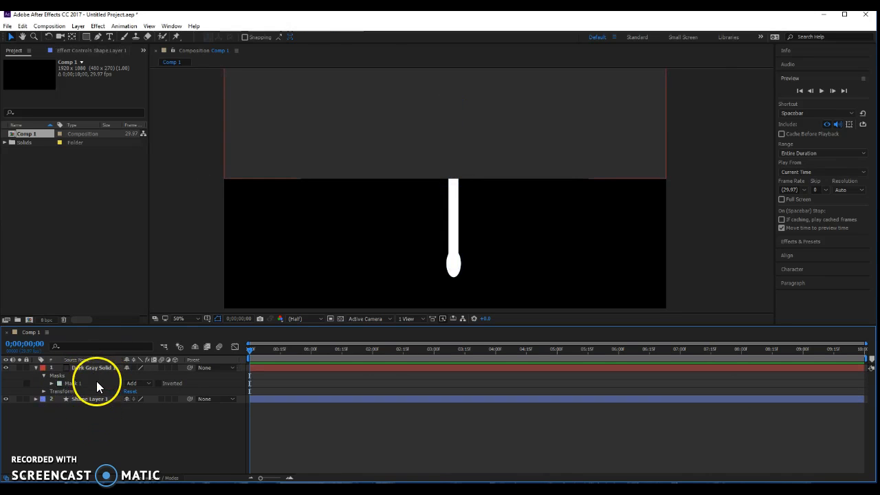
pyautogui.click(80, 369)
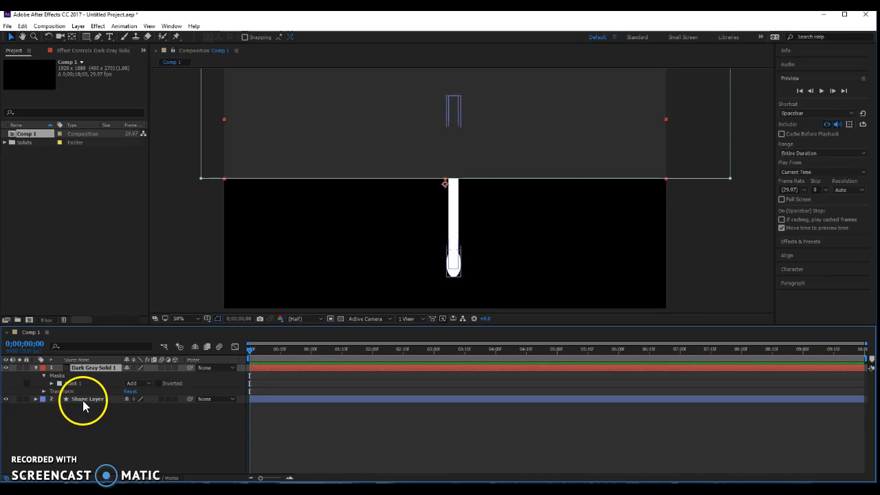
pyautogui.click(143, 383)
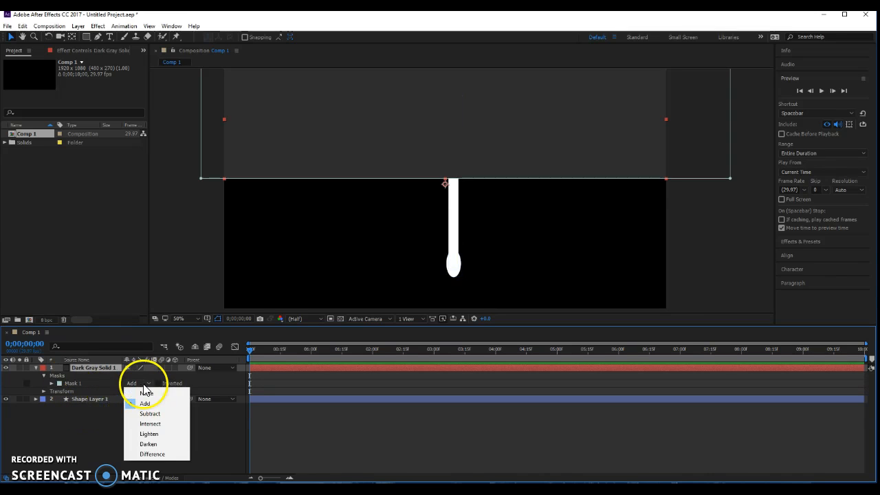
pyautogui.click(150, 413)
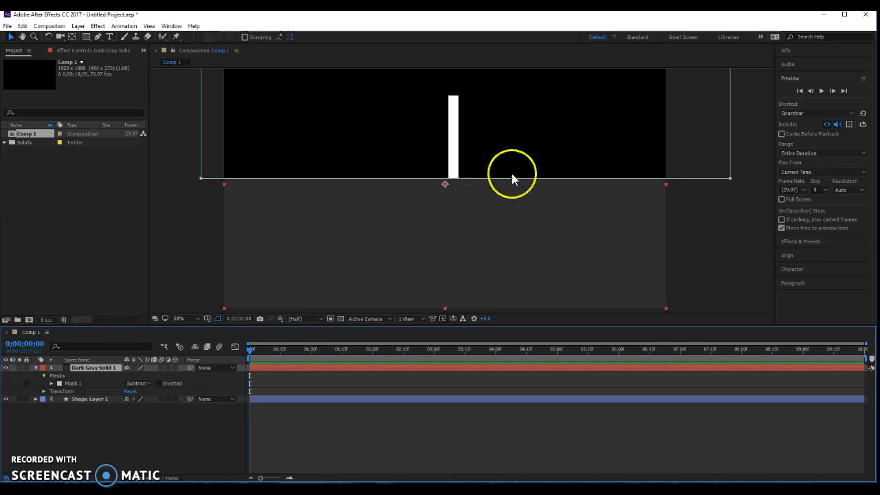
# Feather the solid's mask widely enough that the bar fades gradually into dark gray all the way to its rounded tip.
pyautogui.click(51, 384)
pyautogui.moveTo(131, 398); pyautogui.dragTo(216, 386)
pyautogui.click(132, 383)
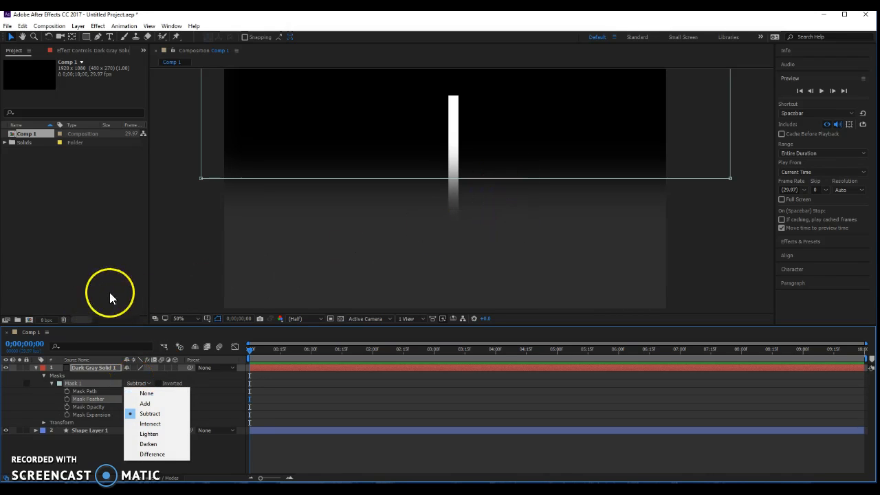
pyautogui.click(82, 459)
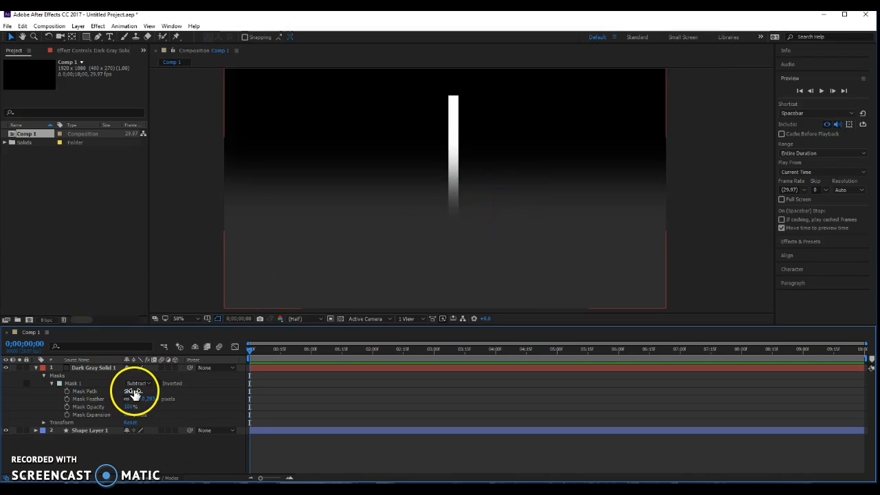
pyautogui.moveTo(141, 403); pyautogui.dragTo(335, 388)
pyautogui.moveTo(650, 239); pyautogui.dragTo(626, 243)
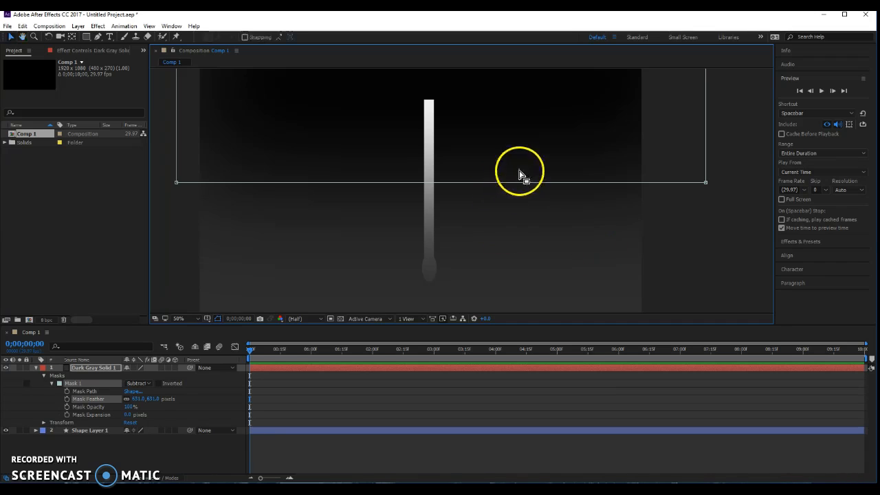
# Switch the mask to Add, then move the solid down over the bar and stretch its upper edge back past the frame's top.
pyautogui.click(138, 384)
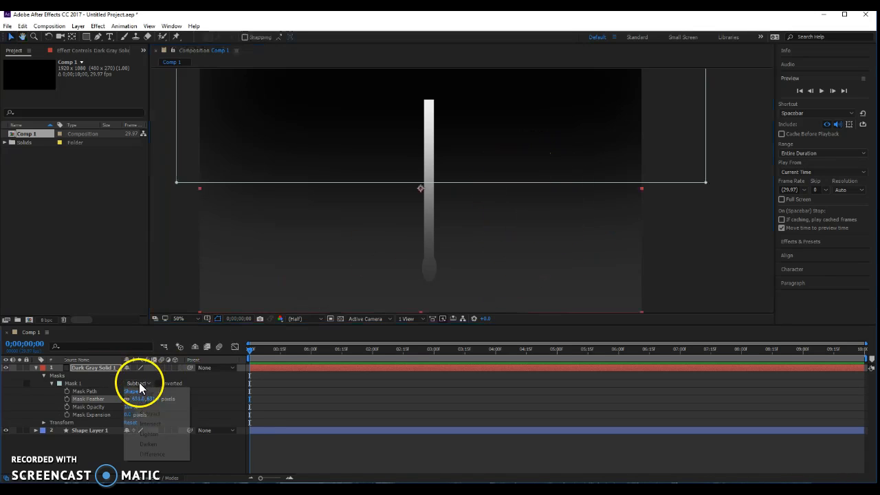
pyautogui.click(138, 401)
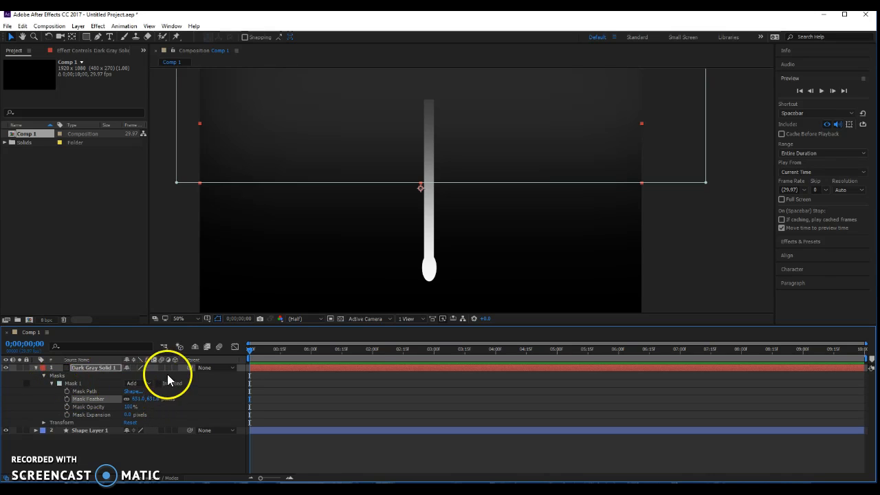
pyautogui.moveTo(483, 131); pyautogui.dragTo(485, 179)
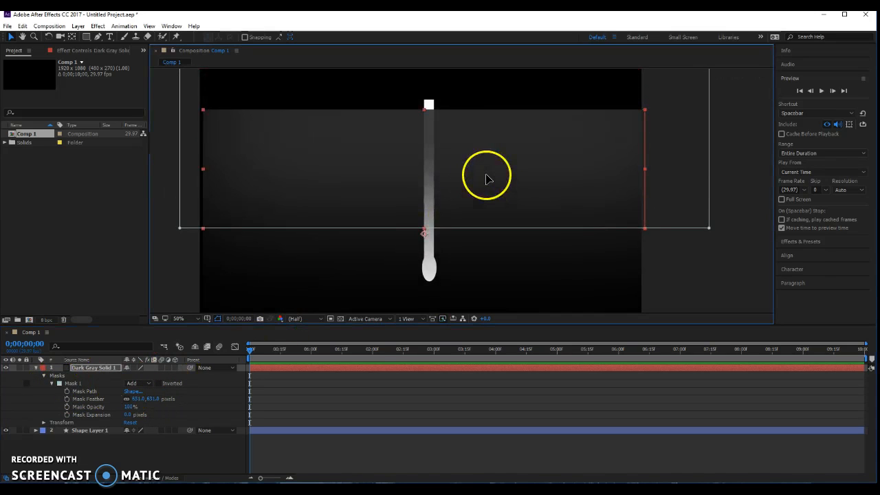
pyautogui.moveTo(424, 109); pyautogui.dragTo(424, 74)
pyautogui.moveTo(433, 159); pyautogui.dragTo(427, 199)
pyautogui.moveTo(438, 172); pyautogui.dragTo(435, 163)
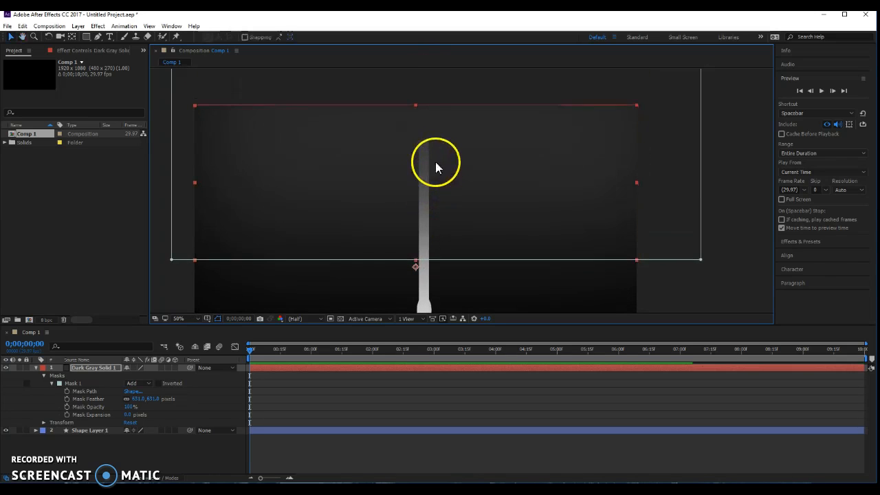
# Set the mask back to Subtract and move the solid up until its lower edge meets the frame's lower edge.
pyautogui.click(133, 384)
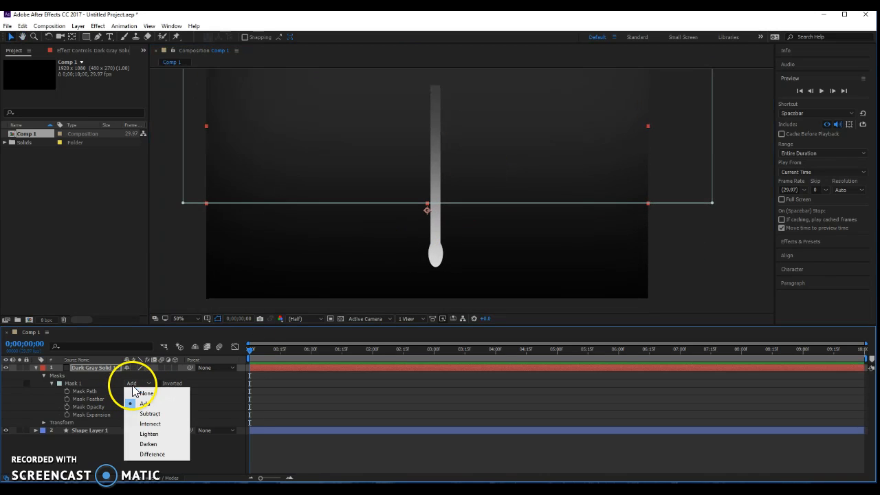
pyautogui.click(148, 413)
pyautogui.moveTo(487, 175); pyautogui.dragTo(492, 97)
pyautogui.moveTo(503, 191)
pyautogui.mouseDown()
pyautogui.moveTo(495, 190)
pyautogui.moveTo(496, 200)
pyautogui.mouseUp()
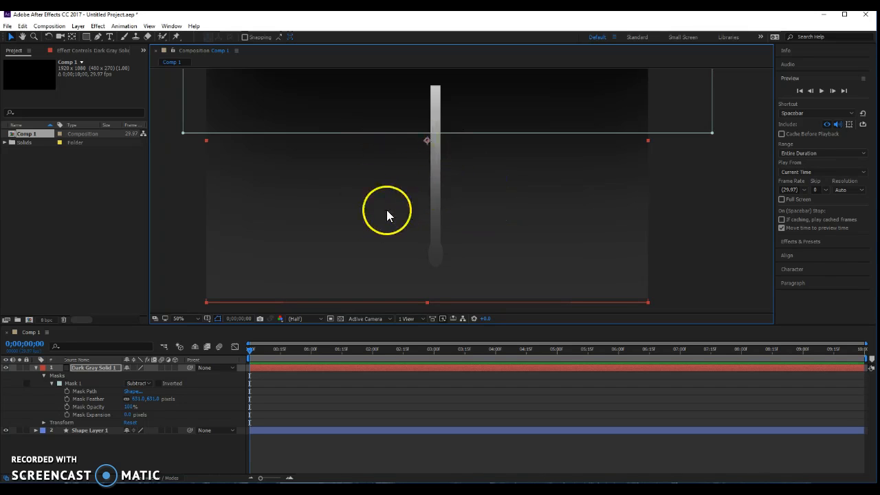
pyautogui.press(',')
pyautogui.moveTo(353, 234); pyautogui.dragTo(340, 260)
pyautogui.moveTo(262, 258); pyautogui.dragTo(272, 275)
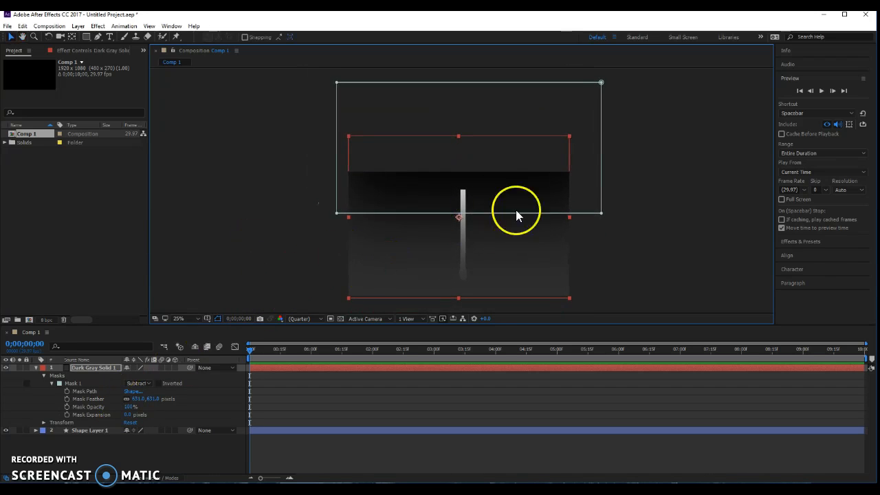
pyautogui.moveTo(449, 262); pyautogui.dragTo(446, 232)
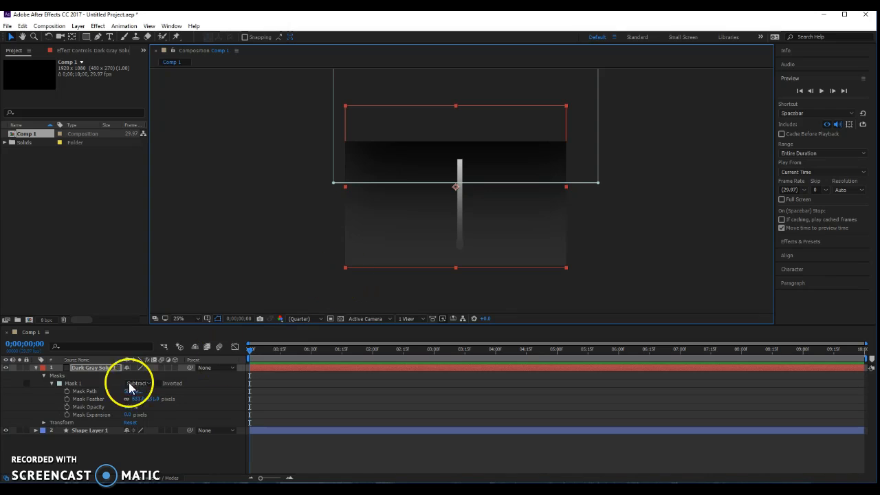
# Collapse both layers' properties, and with the shape layer selected move the current time to 0;00;00;25.
pyautogui.click(36, 367)
pyautogui.click(44, 413)
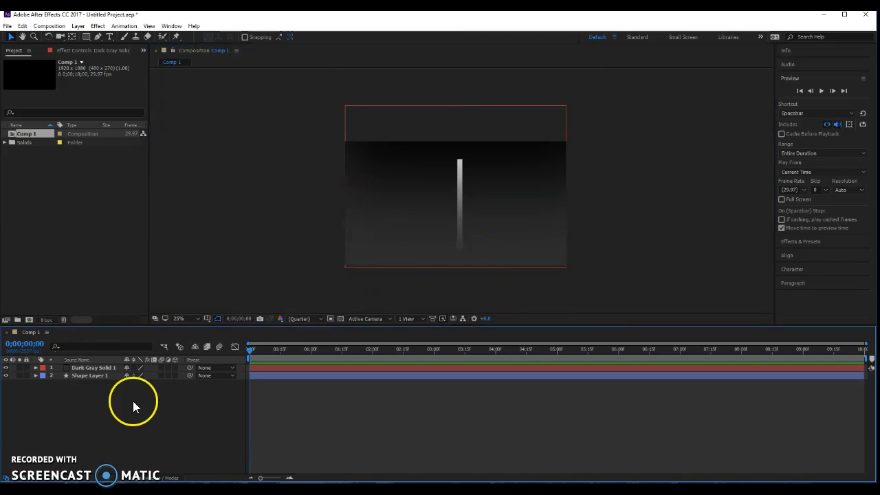
pyautogui.click(81, 376)
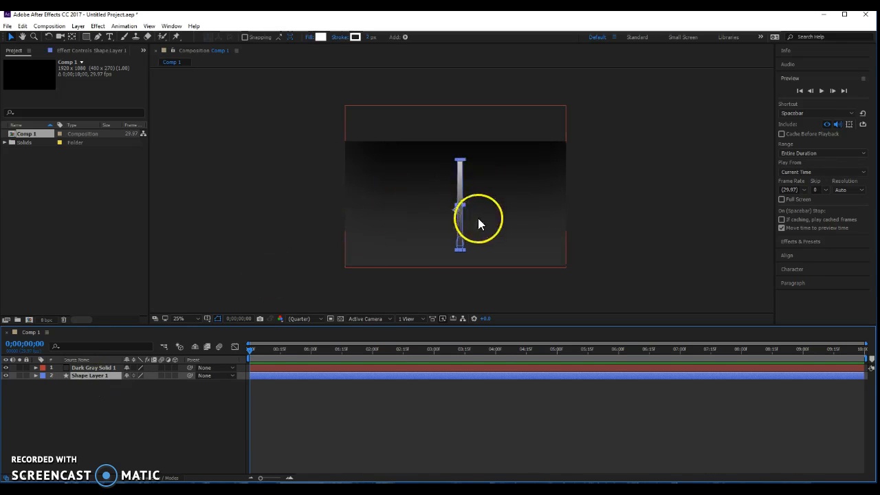
pyautogui.click(263, 349)
pyautogui.moveTo(280, 353); pyautogui.dragTo(245, 359)
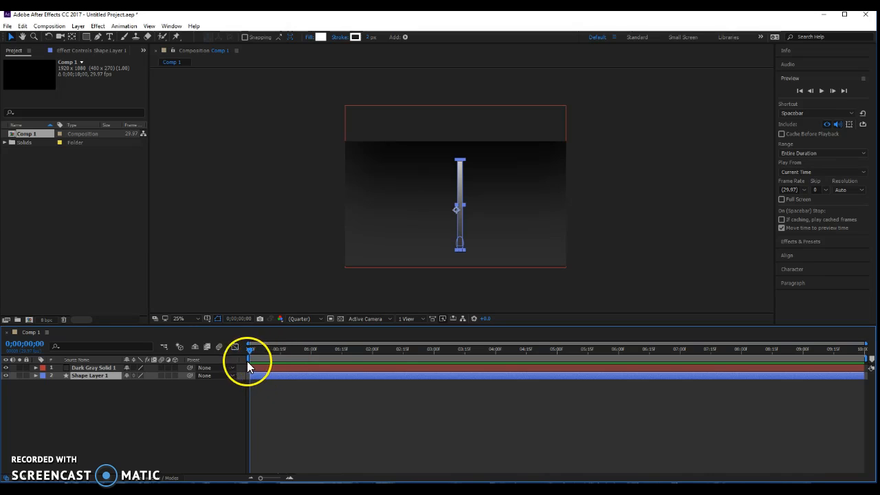
pyautogui.moveTo(260, 477); pyautogui.dragTo(275, 476)
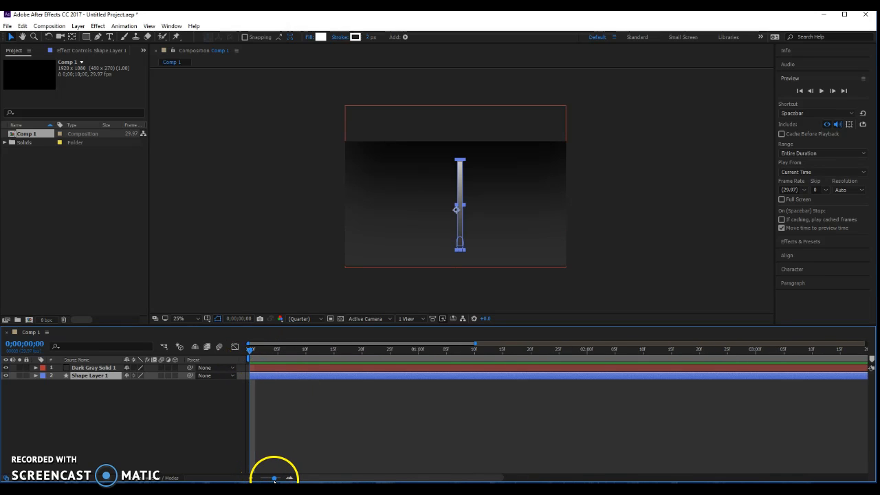
pyautogui.moveTo(250, 353)
pyautogui.mouseDown()
pyautogui.moveTo(272, 356)
pyautogui.moveTo(244, 359)
pyautogui.moveTo(360, 344)
pyautogui.moveTo(420, 353)
pyautogui.mouseUp()
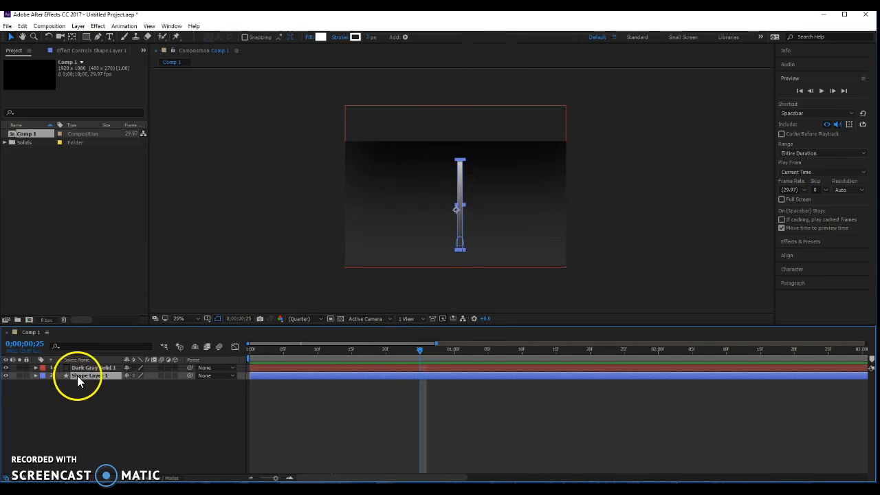
# Position the bar just below the frame at 0;00;00;20 and start keyframing the shape layer's Position there.
pyautogui.press('p')
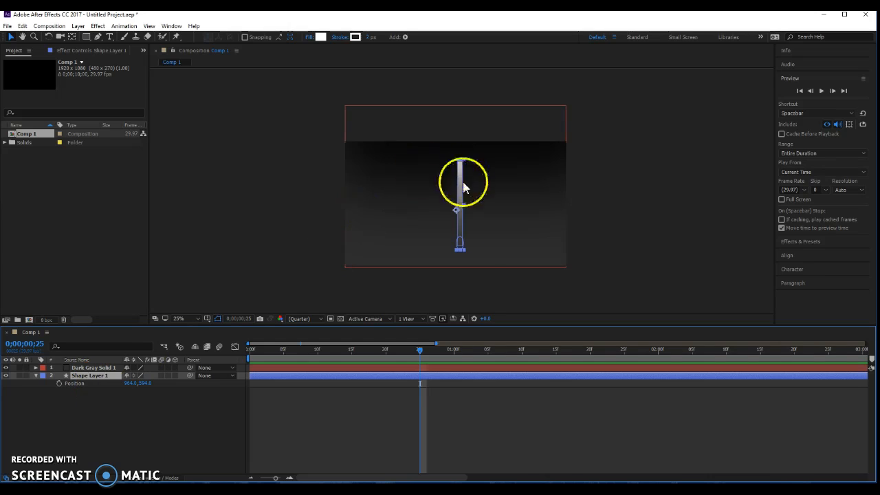
pyautogui.moveTo(412, 352); pyautogui.dragTo(241, 360)
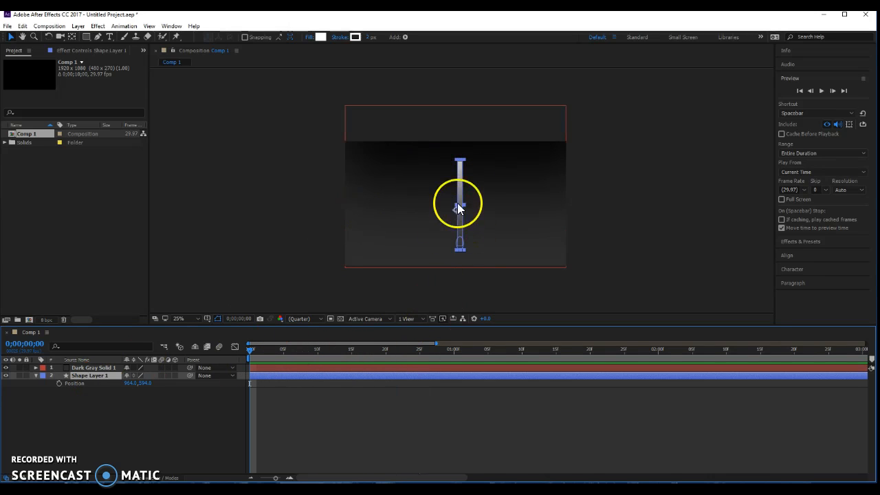
pyautogui.moveTo(460, 190); pyautogui.dragTo(459, 82)
pyautogui.moveTo(250, 349); pyautogui.dragTo(386, 352)
pyautogui.moveTo(462, 100); pyautogui.dragTo(460, 297)
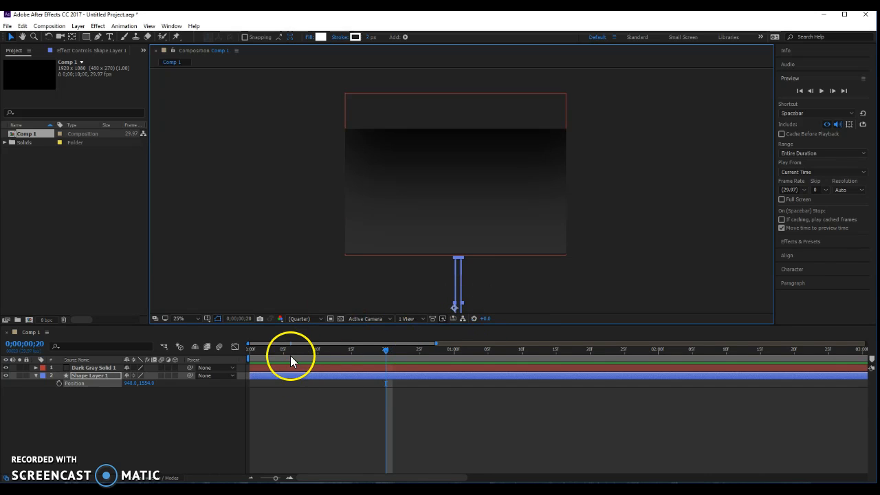
pyautogui.click(59, 383)
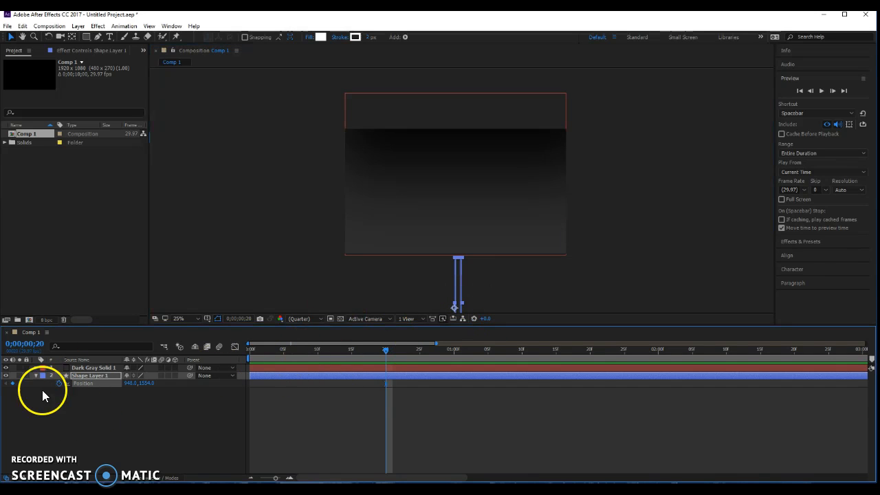
# At 0;00;00;00, move the bar above the frame so only its rounded tip shows, adding the starting Position keyframe.
pyautogui.moveTo(384, 355); pyautogui.dragTo(250, 358)
pyautogui.click(459, 276)
pyautogui.moveTo(459, 277); pyautogui.dragTo(463, 75)
# Preview the bar's drop, collapse the shape layer's properties, and return to the first frame.
pyautogui.press('space')
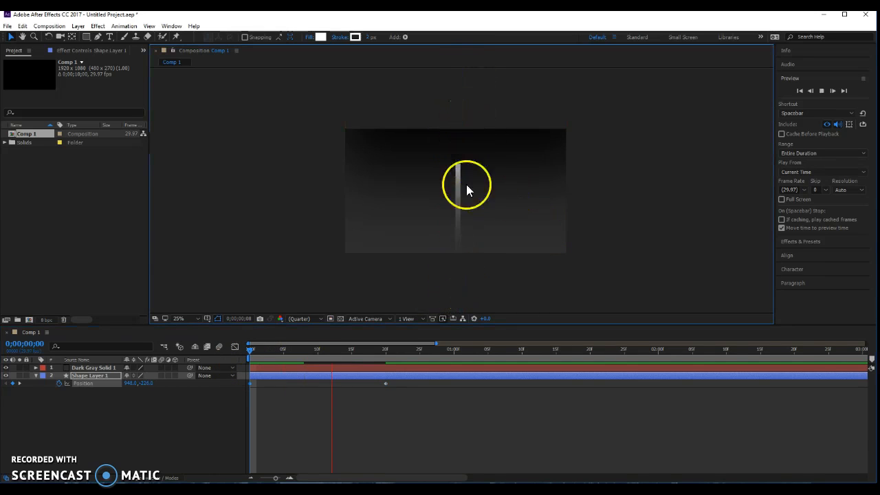
pyautogui.moveTo(388, 354); pyautogui.dragTo(365, 361)
pyautogui.click(87, 414)
pyautogui.click(36, 376)
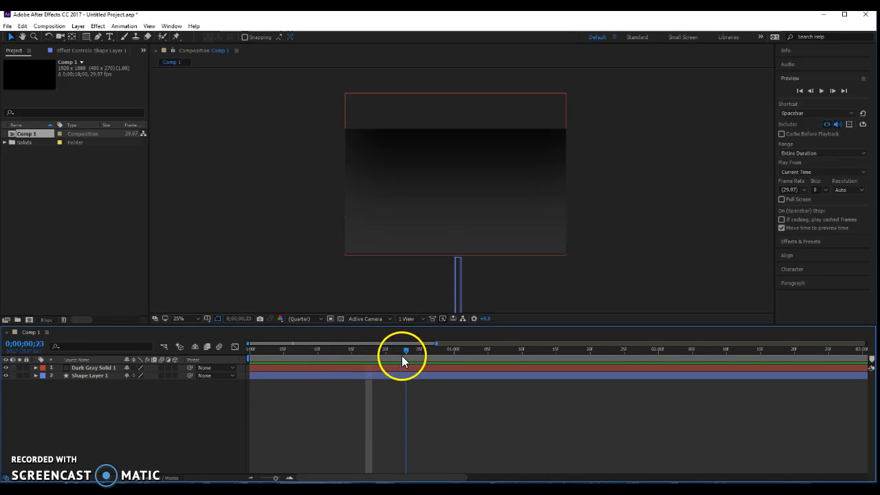
pyautogui.moveTo(362, 353); pyautogui.dragTo(214, 384)
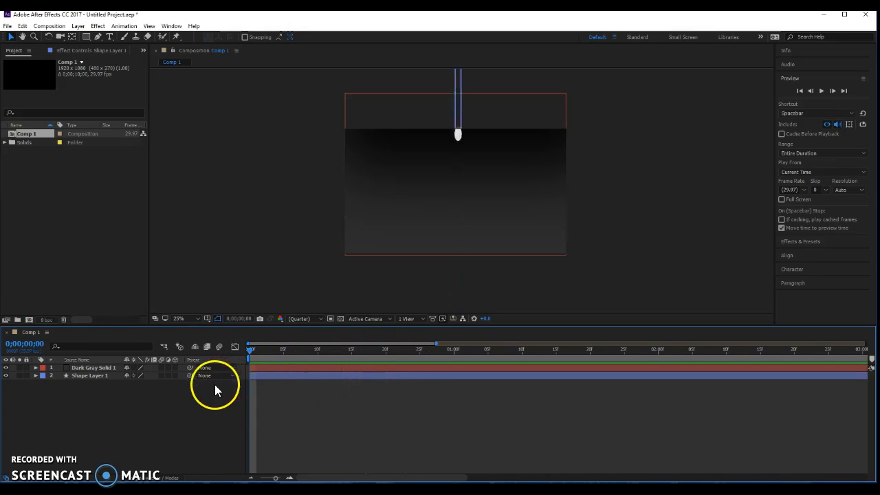
# Pre-compose the solid and shape layers together as Pre-comp 1, moving all attributes into the new composition.
pyautogui.moveTo(98, 393); pyautogui.dragTo(95, 365)
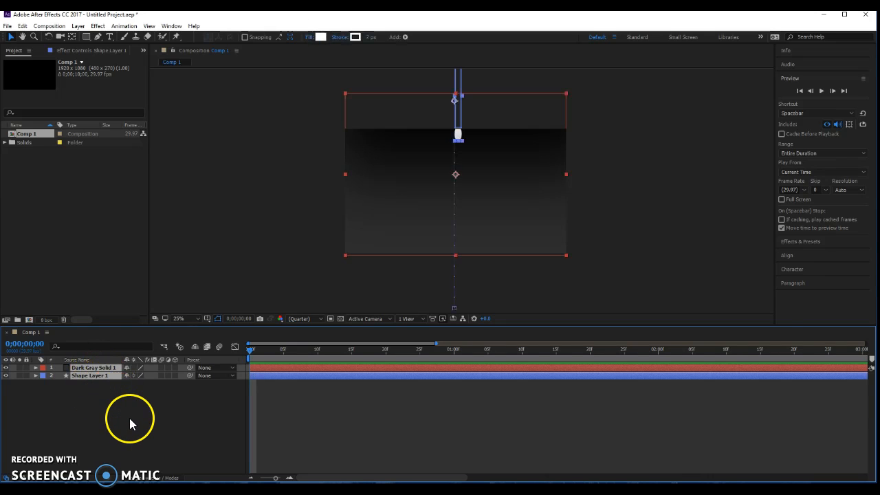
pyautogui.hotkey('ctrl', 'shift', 'c')
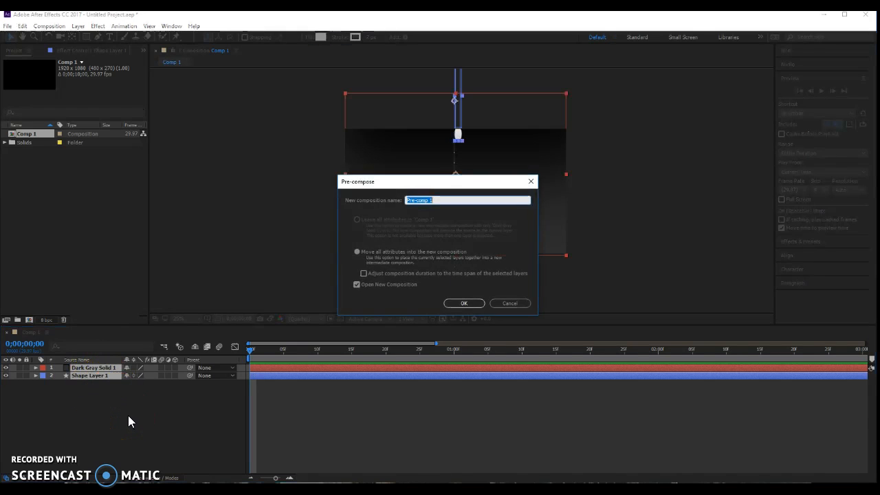
pyautogui.moveTo(445, 190); pyautogui.dragTo(440, 228)
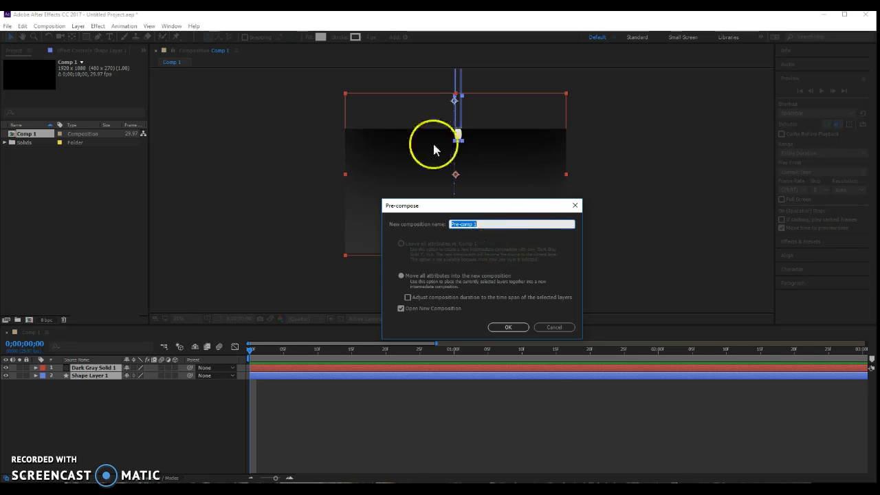
pyautogui.click(397, 242)
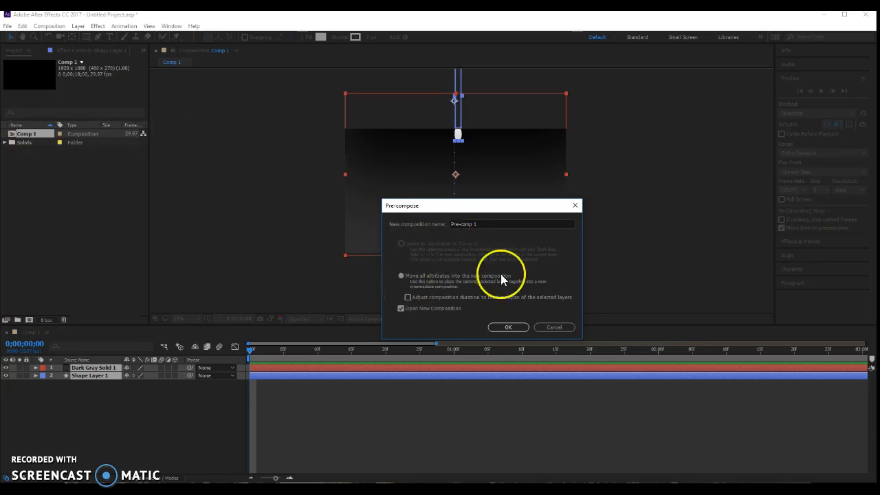
pyautogui.click(509, 328)
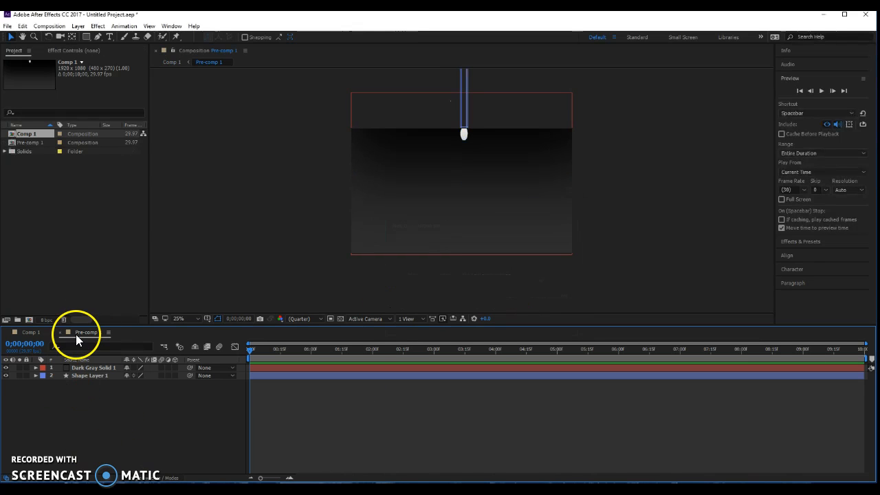
# Scrub through the nested animation in Comp 1, and compare Comp 1's single layer with the layers inside Pre-comp 1.
pyautogui.click(20, 335)
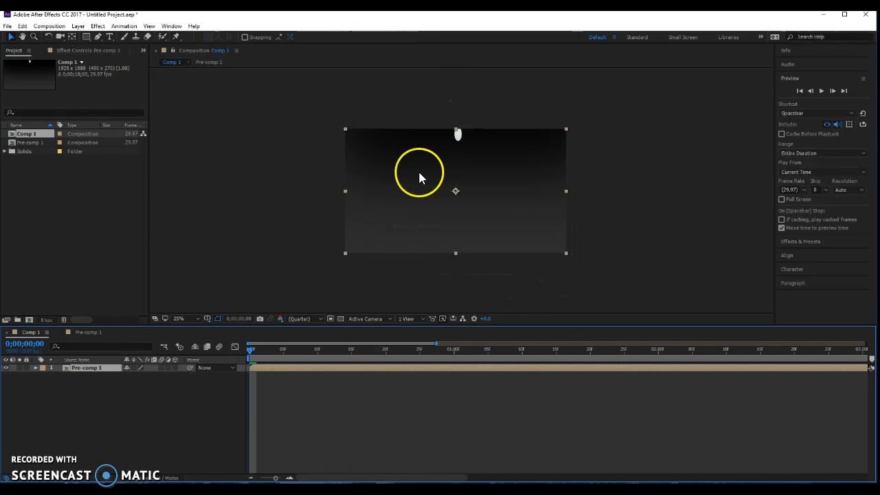
pyautogui.moveTo(267, 353); pyautogui.dragTo(328, 362)
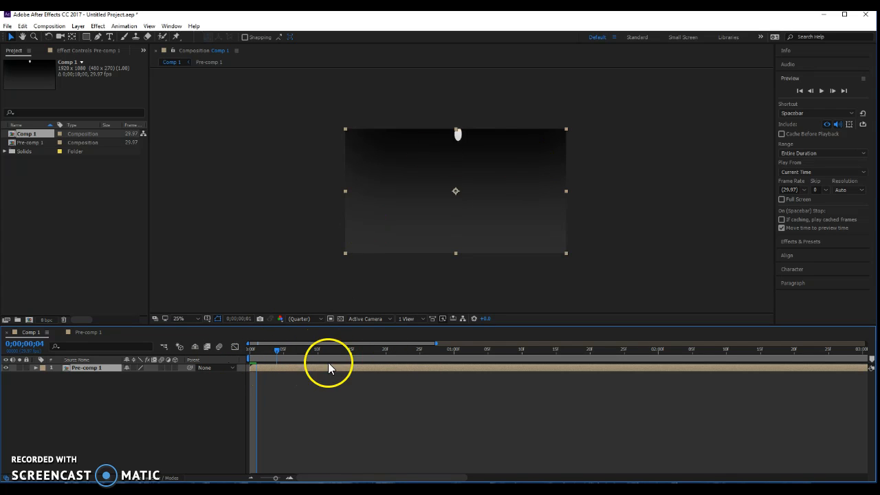
pyautogui.moveTo(390, 366); pyautogui.dragTo(163, 388)
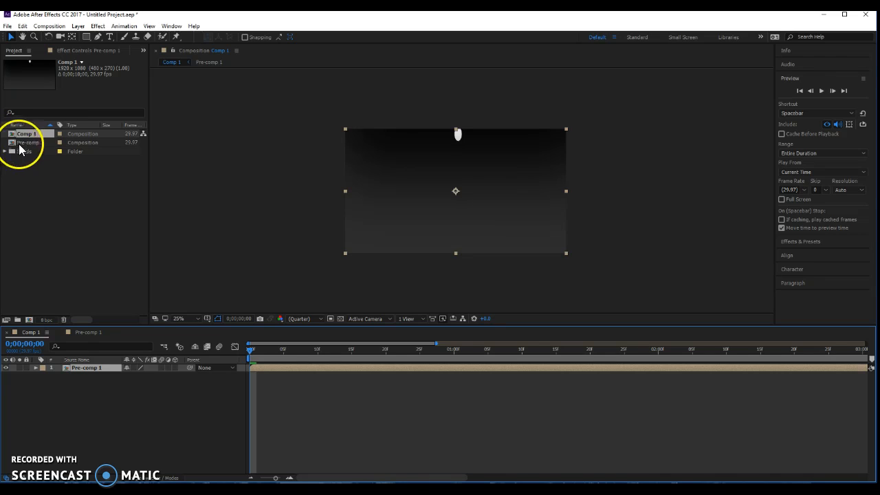
pyautogui.doubleClick(30, 146)
pyautogui.click(15, 145)
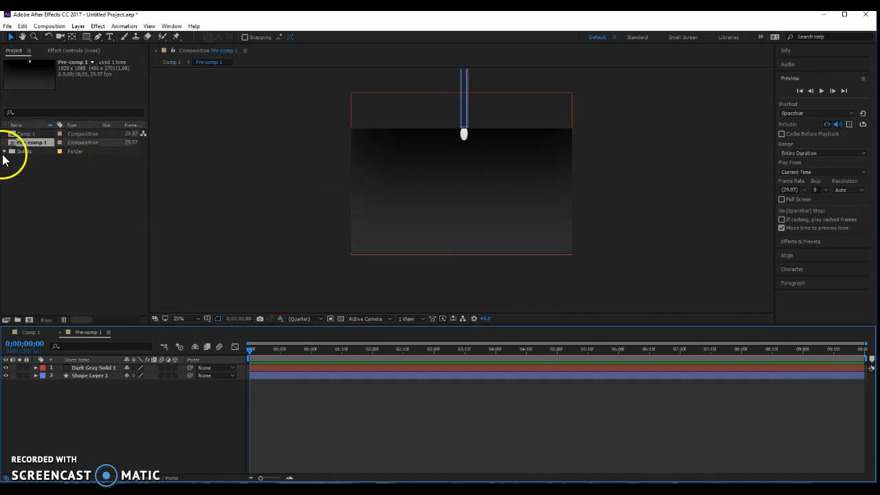
pyautogui.click(31, 333)
pyautogui.click(75, 334)
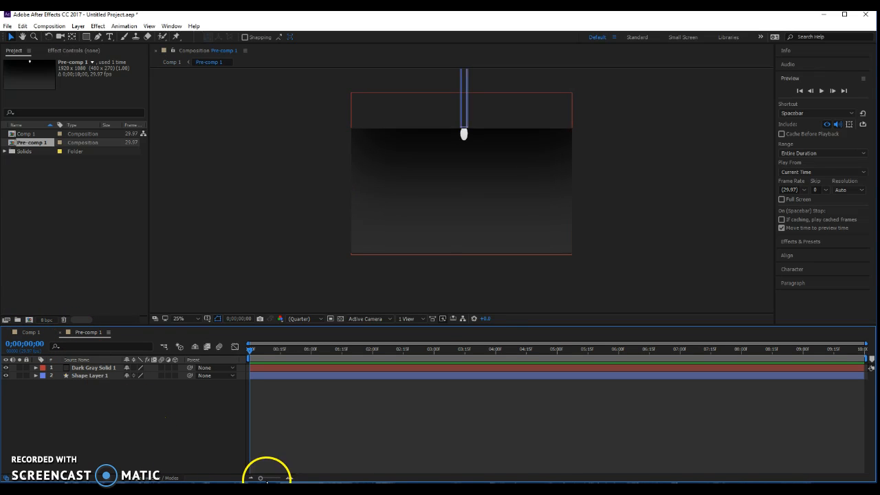
pyautogui.click(35, 332)
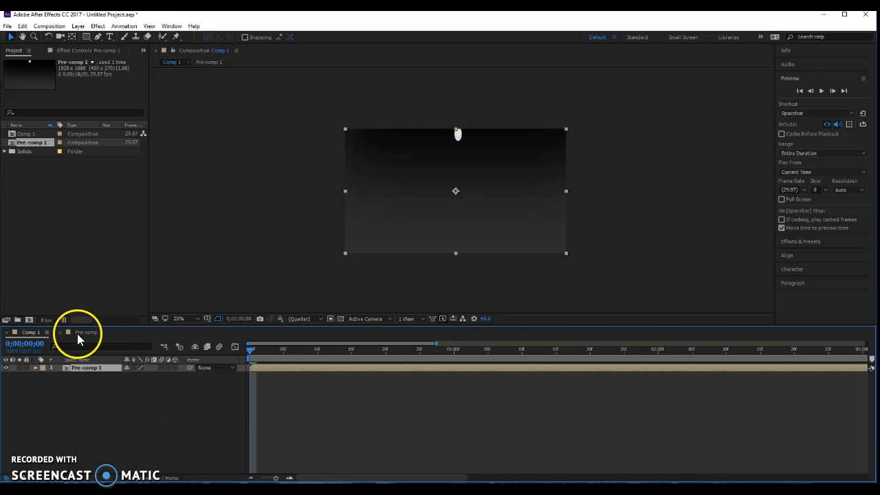
pyautogui.click(82, 333)
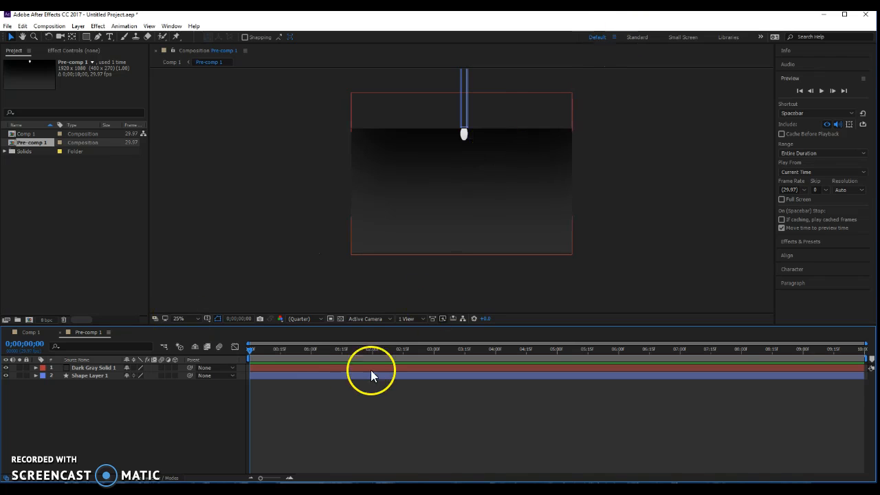
# At 0;00;00;06 in Pre-comp 1, shift the dark gray solid right off the frame's left side and check the change in Comp 1.
pyautogui.moveTo(285, 348); pyautogui.dragTo(260, 369)
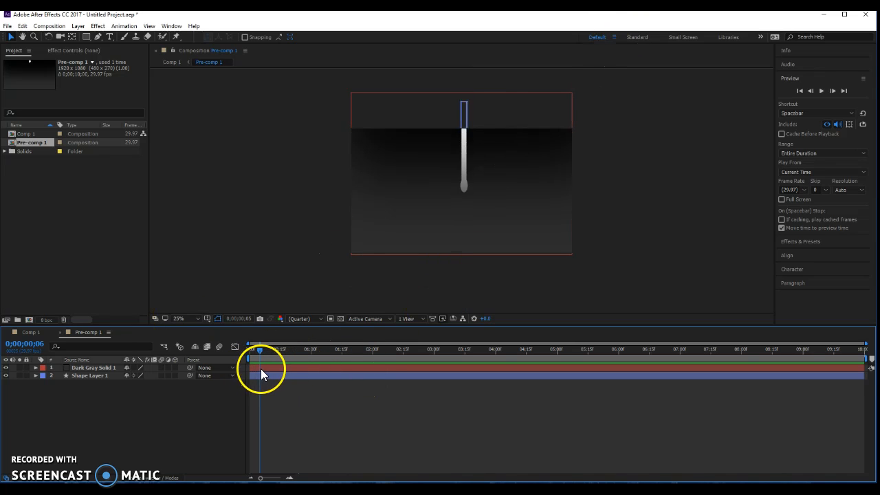
pyautogui.moveTo(462, 176); pyautogui.dragTo(488, 185)
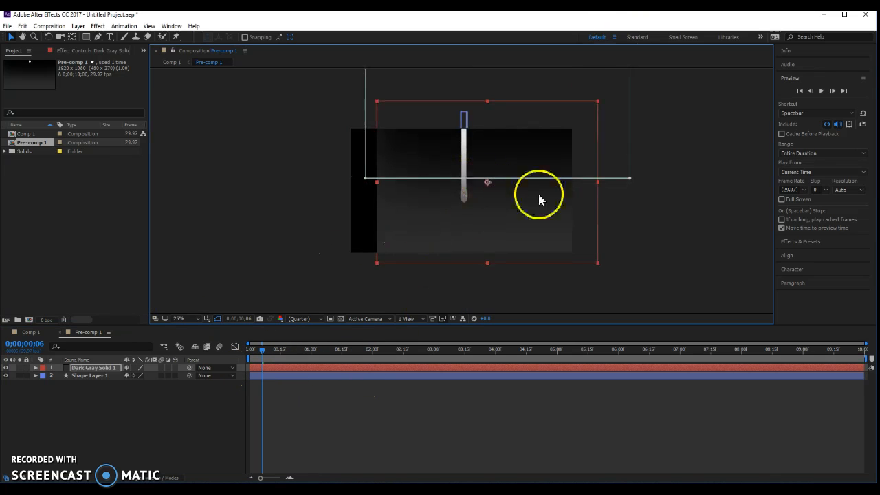
pyautogui.click(30, 332)
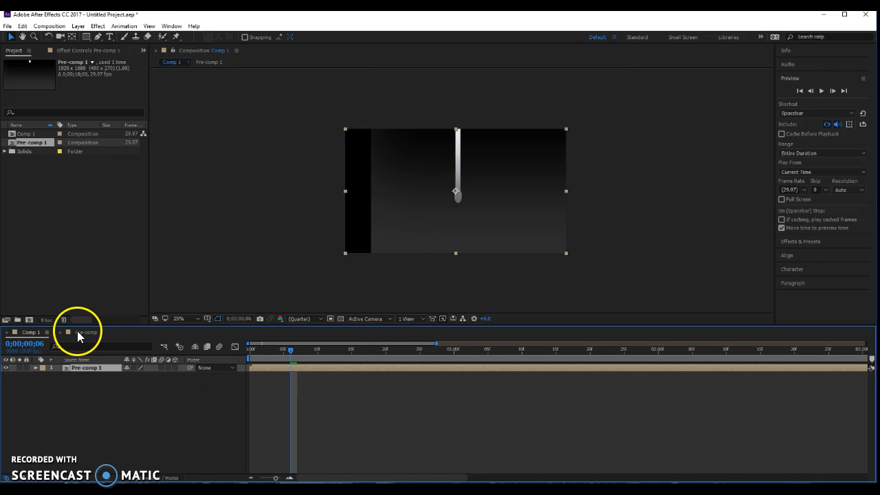
# Move the solid in Pre-comp 1 back so its sides line up with the frame, and return to Comp 1.
pyautogui.click(82, 332)
pyautogui.moveTo(502, 205); pyautogui.dragTo(478, 216)
pyautogui.click(31, 332)
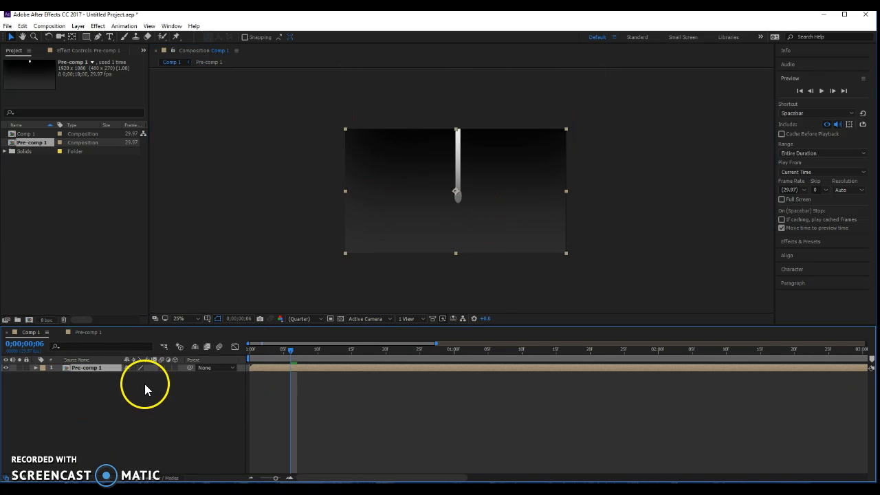
# Duplicate the Pre-comp 1 layer twice and move one copy left and the other right of the center bar.
pyautogui.click(84, 379)
pyautogui.click(91, 365)
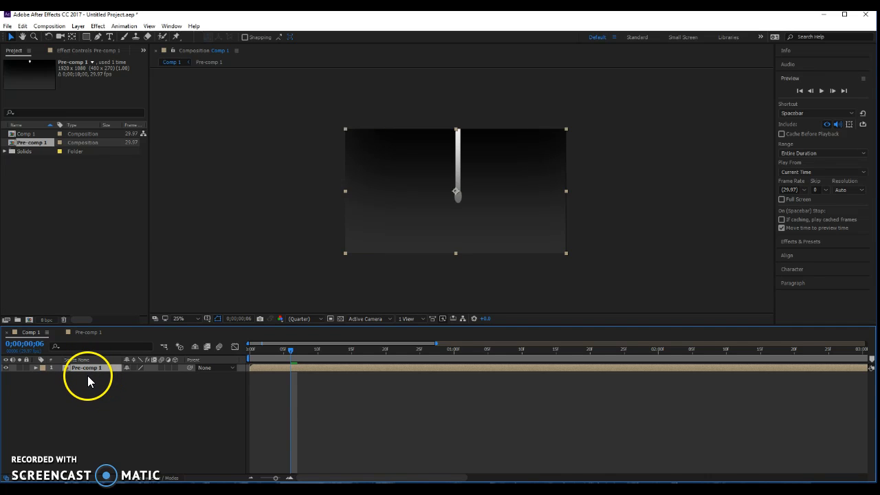
pyautogui.hotkey('ctrl', 'd')
pyautogui.hotkey('ctrl', 'd')
pyautogui.moveTo(424, 213); pyautogui.dragTo(360, 197)
pyautogui.moveTo(467, 182); pyautogui.dragTo(468, 171)
pyautogui.moveTo(538, 171); pyautogui.dragTo(602, 177)
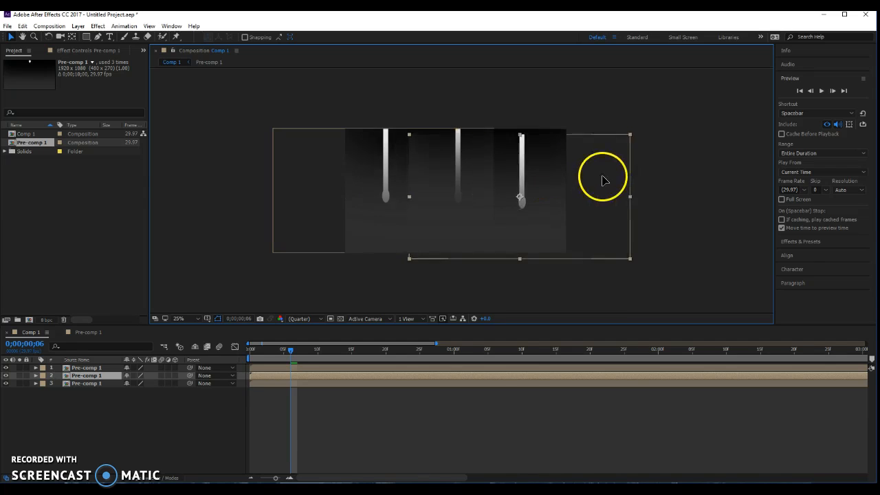
# Stagger the bars by starting the second layer at 0;00;00;04 and the third at 0;00;00;01, and preview the timing.
pyautogui.press('space')
pyautogui.moveTo(252, 352); pyautogui.dragTo(323, 385)
pyautogui.moveTo(284, 353); pyautogui.dragTo(246, 356)
pyautogui.press('space')
pyautogui.press('space')
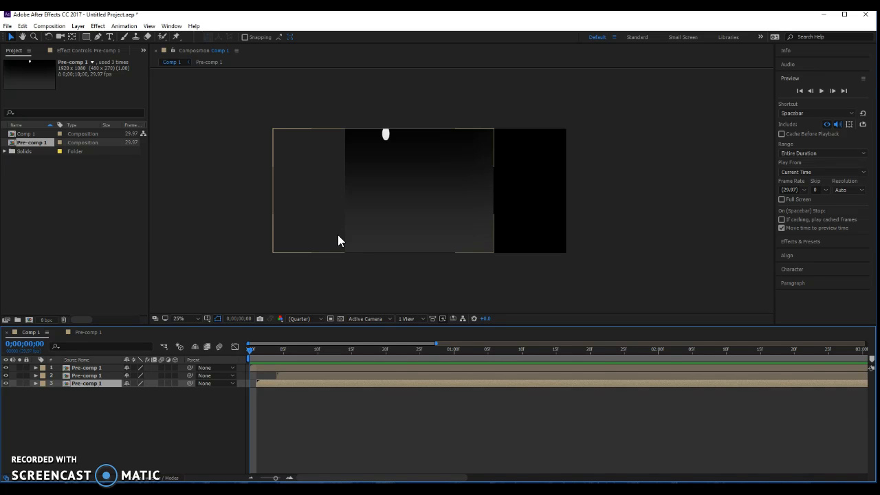
# Play and scrub through Comp 1 to examine the three staggered bars and the empty stretch after they fall.
pyautogui.moveTo(302, 349)
pyautogui.mouseDown()
pyautogui.moveTo(255, 356)
pyautogui.moveTo(353, 361)
pyautogui.moveTo(314, 355)
pyautogui.mouseUp()
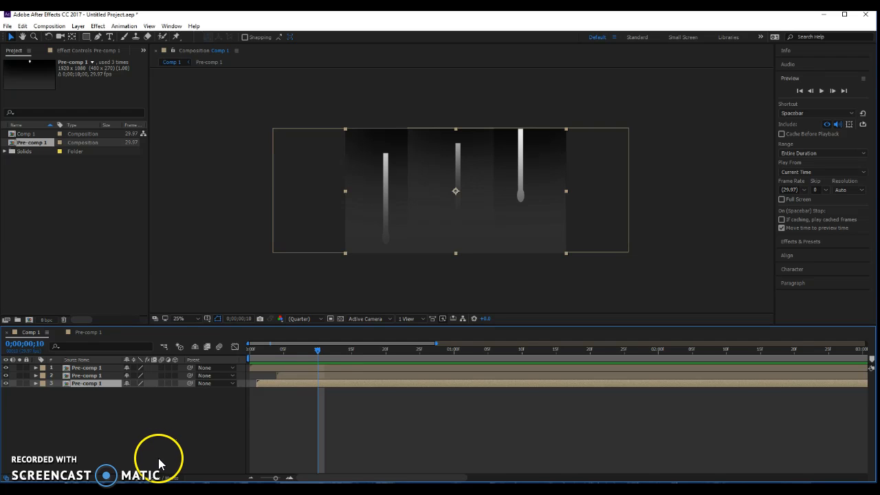
pyautogui.moveTo(271, 355); pyautogui.dragTo(207, 375)
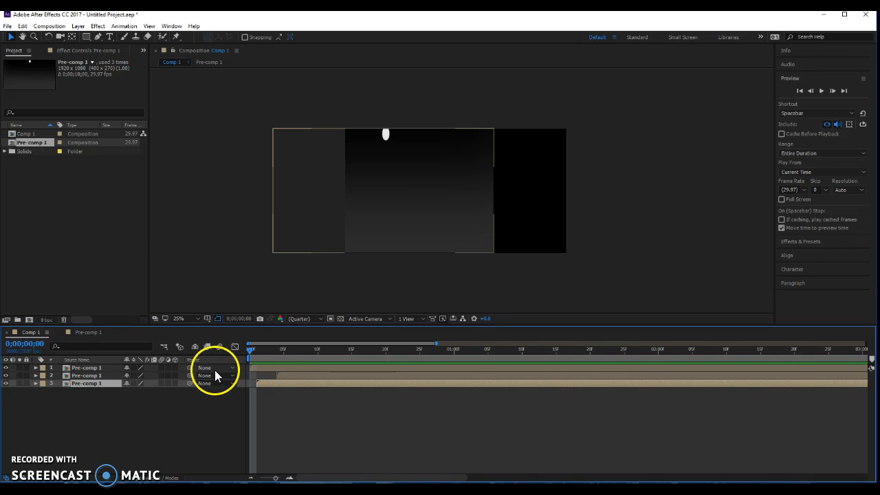
pyautogui.press('space')
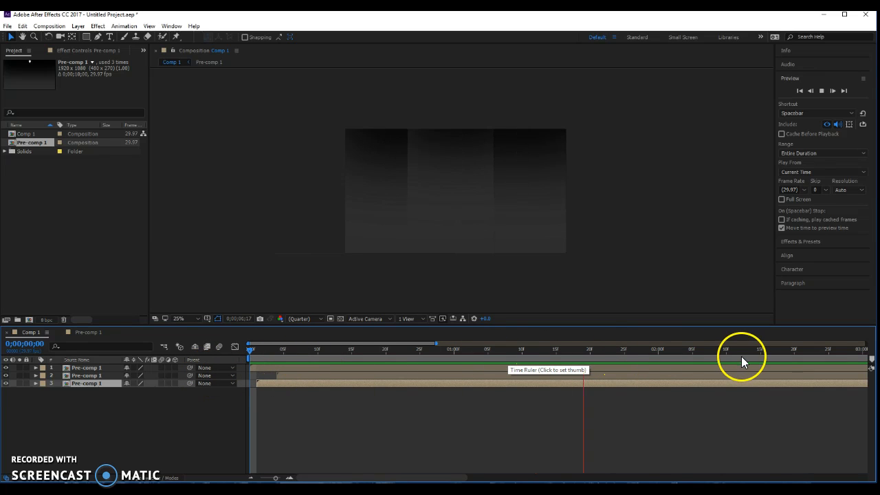
pyautogui.press('space')
pyautogui.moveTo(692, 356); pyautogui.dragTo(253, 364)
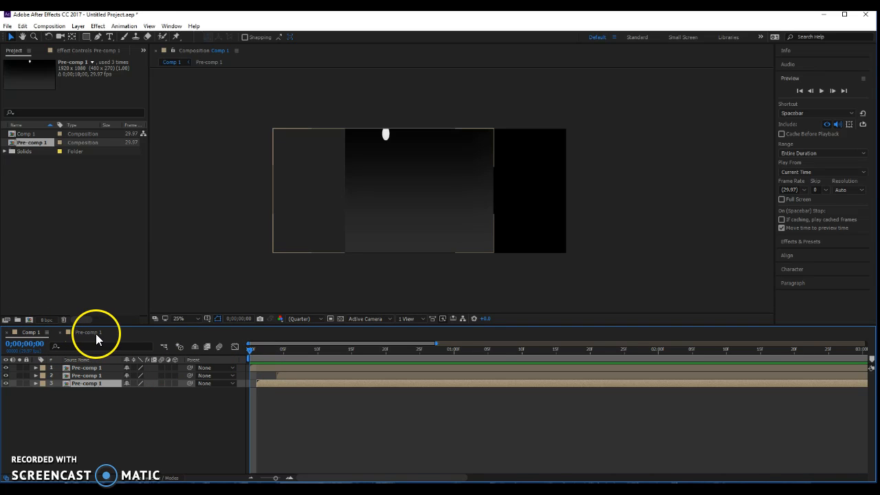
pyautogui.moveTo(419, 352); pyautogui.dragTo(674, 358)
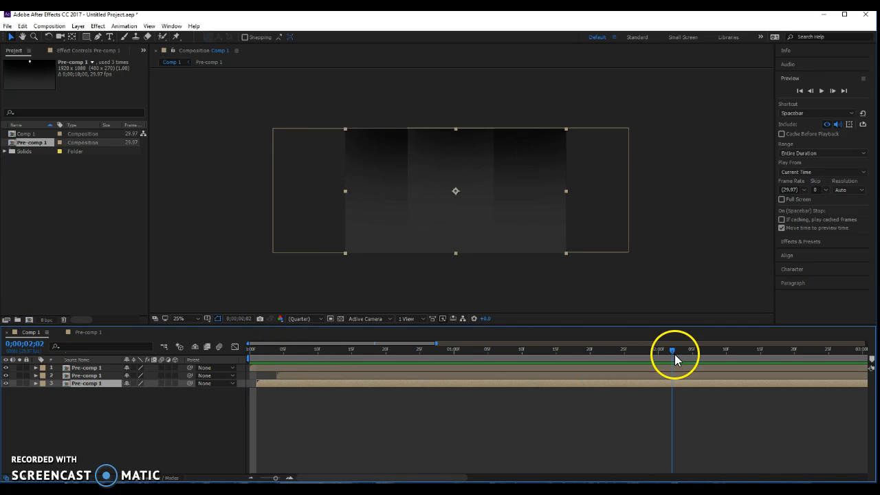
pyautogui.moveTo(448, 385); pyautogui.dragTo(226, 384)
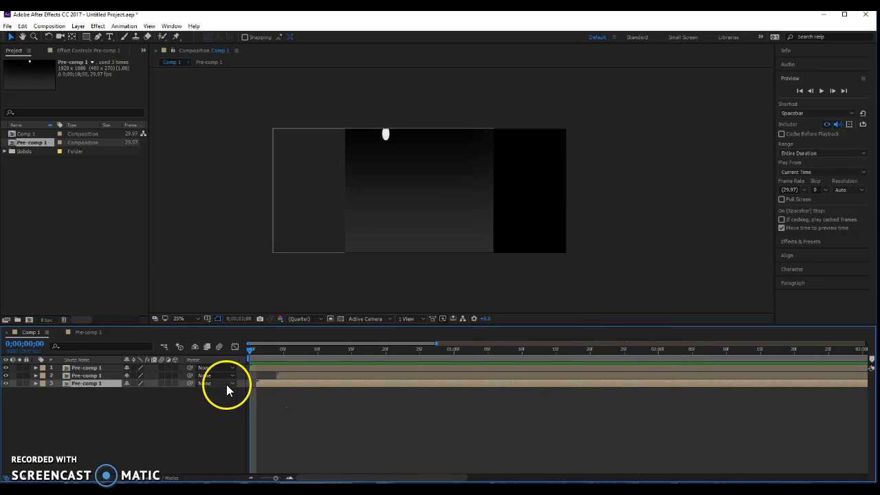
# Check how far the animation runs in Pre-comp 1 compared with Comp 1, and return Comp 1 to its first frame.
pyautogui.click(90, 332)
pyautogui.press('space')
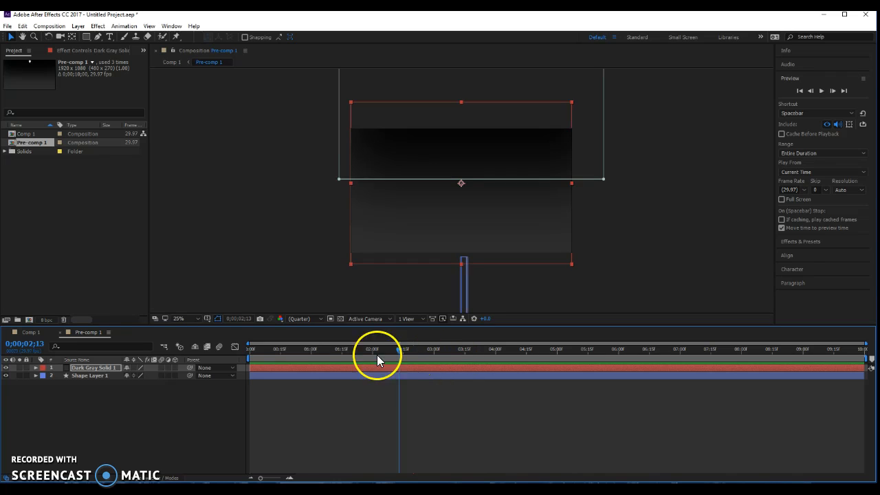
pyautogui.click(25, 334)
pyautogui.click(515, 351)
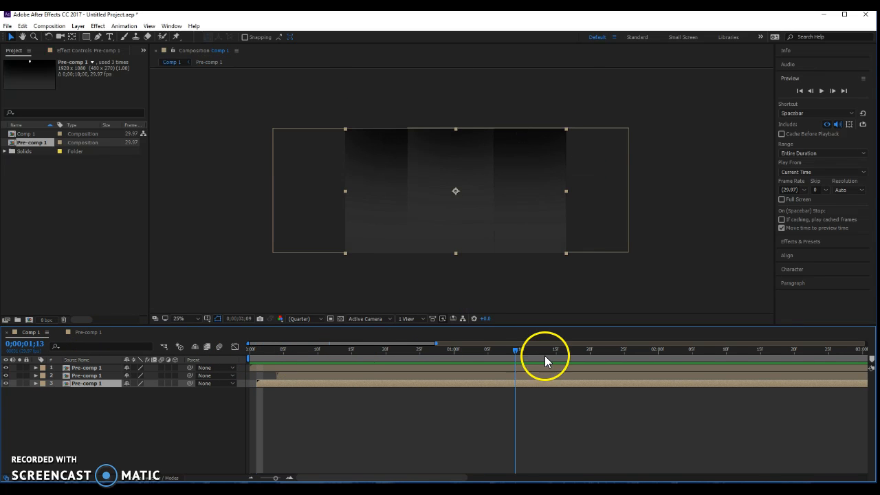
pyautogui.moveTo(537, 342); pyautogui.dragTo(249, 363)
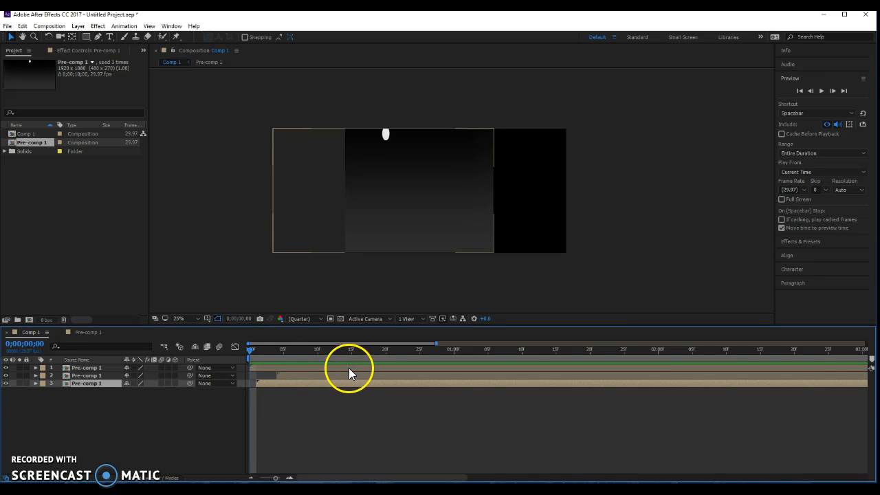
# Apply CC Cross Blur to the second Pre-comp 1 layer with Radius X at 171 and preview the blurred bar.
pyautogui.moveTo(277, 359)
pyautogui.mouseDown()
pyautogui.moveTo(292, 362)
pyautogui.moveTo(277, 363)
pyautogui.mouseUp()
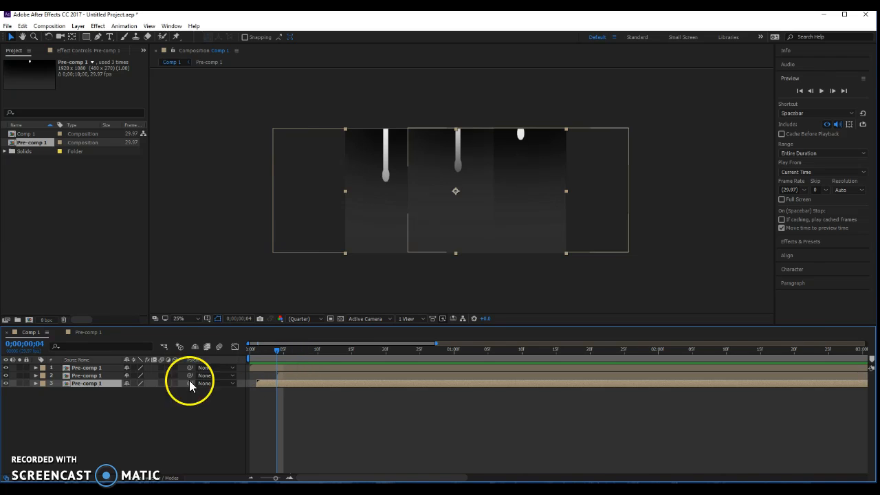
pyautogui.click(91, 376)
pyautogui.click(98, 26)
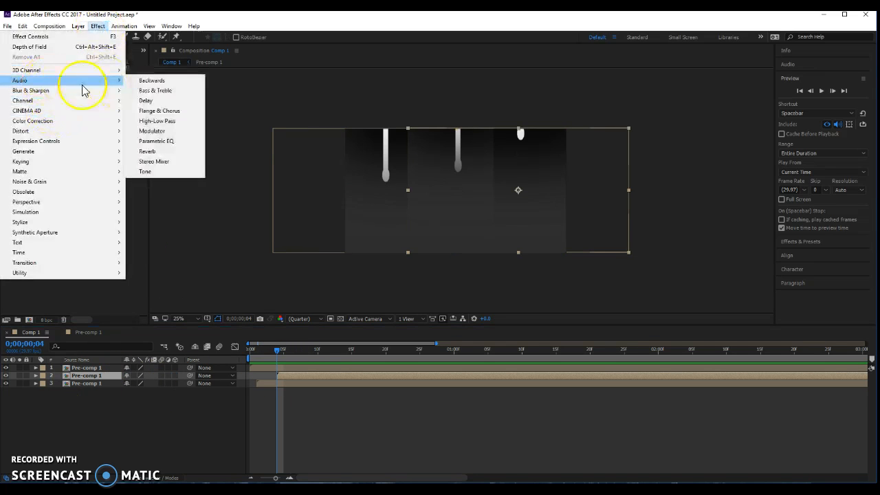
pyautogui.moveTo(51, 90)
pyautogui.click(193, 121)
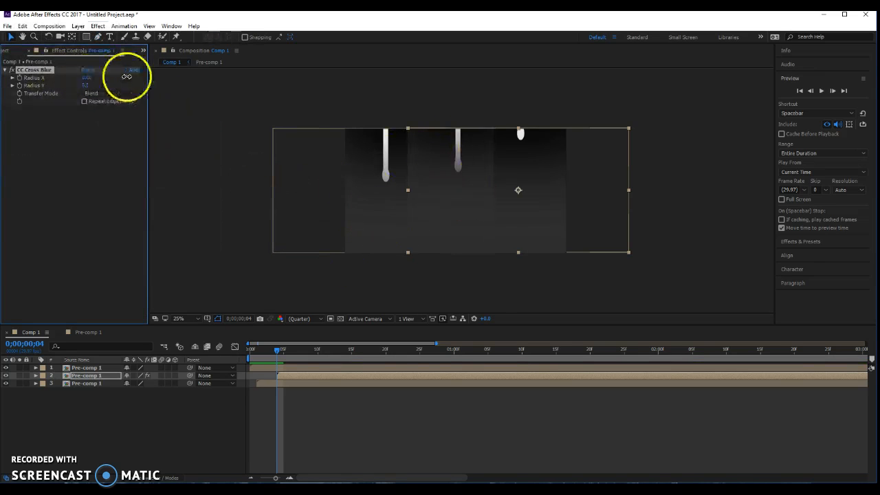
pyautogui.moveTo(278, 351)
pyautogui.mouseDown()
pyautogui.moveTo(319, 355)
pyautogui.moveTo(290, 358)
pyautogui.mouseUp()
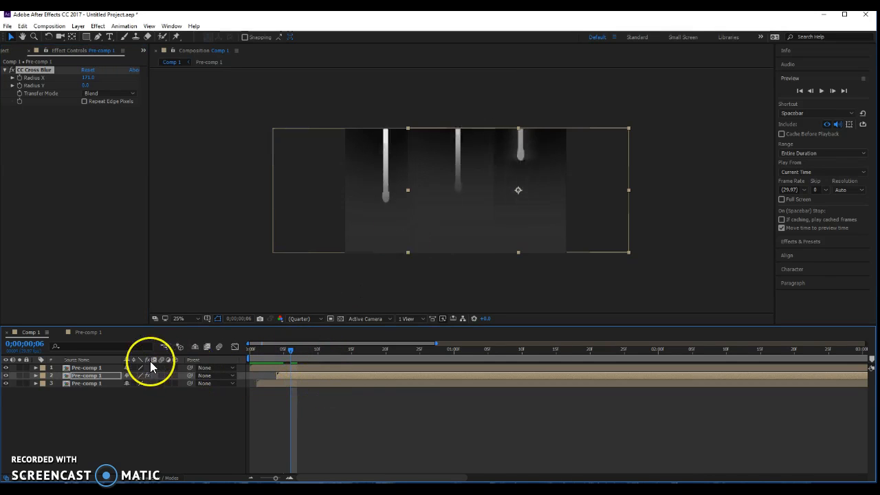
# Compare the original bar inside Pre-comp 1 with the blurred copy in Comp 1 by scrubbing both compositions.
pyautogui.click(85, 334)
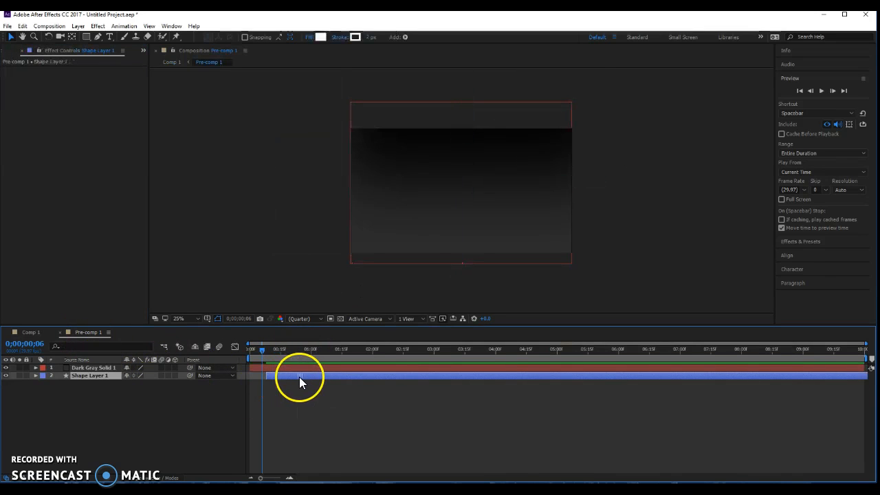
pyautogui.click(37, 330)
pyautogui.moveTo(263, 349); pyautogui.dragTo(46, 408)
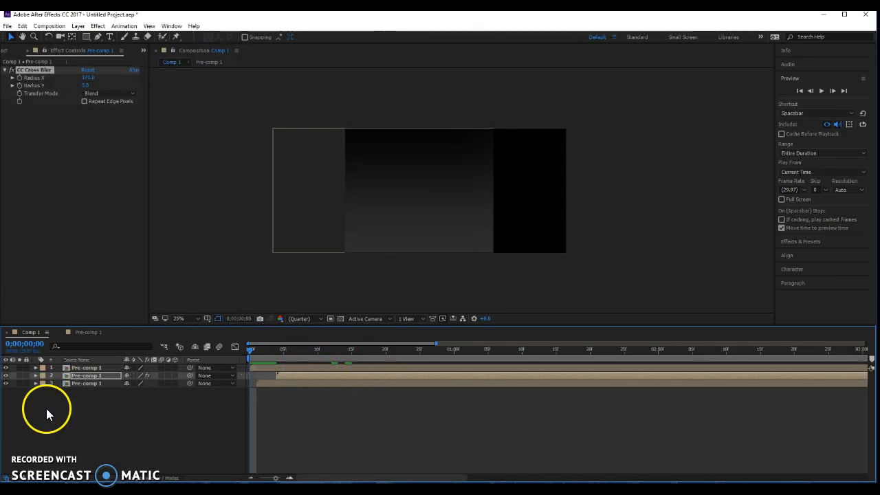
pyautogui.click(78, 332)
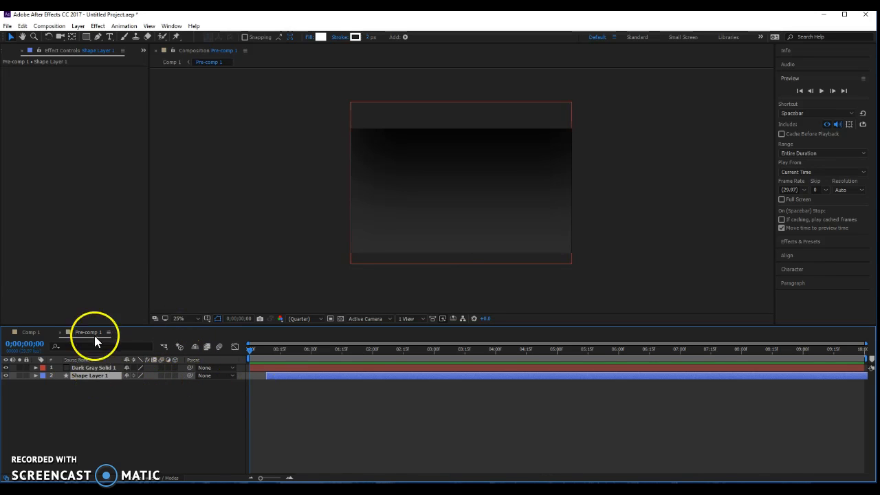
pyautogui.moveTo(265, 353); pyautogui.dragTo(283, 357)
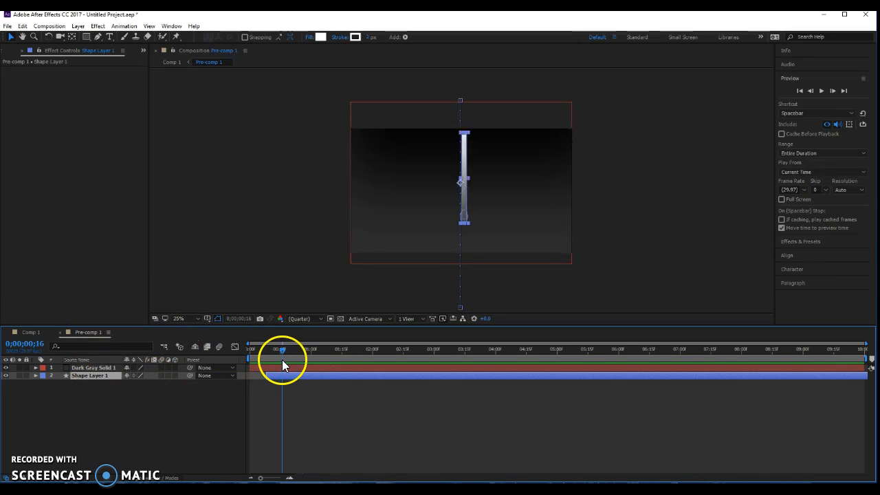
pyautogui.click(353, 442)
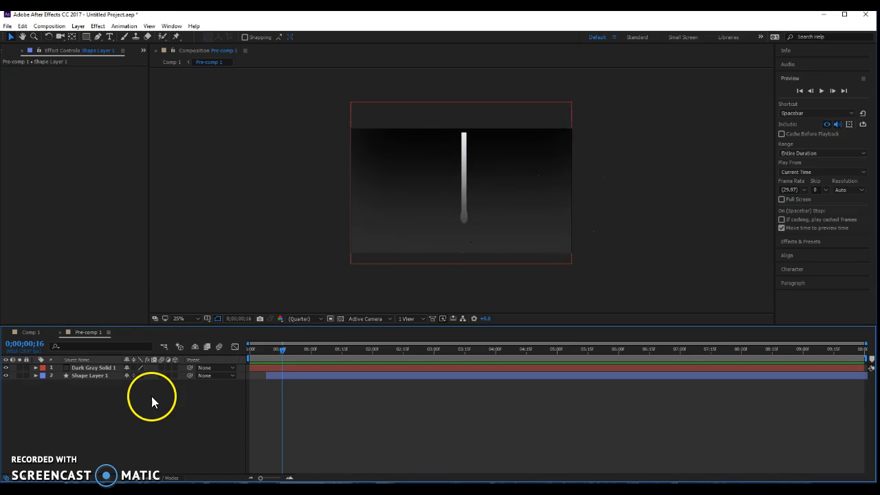
pyautogui.click(38, 334)
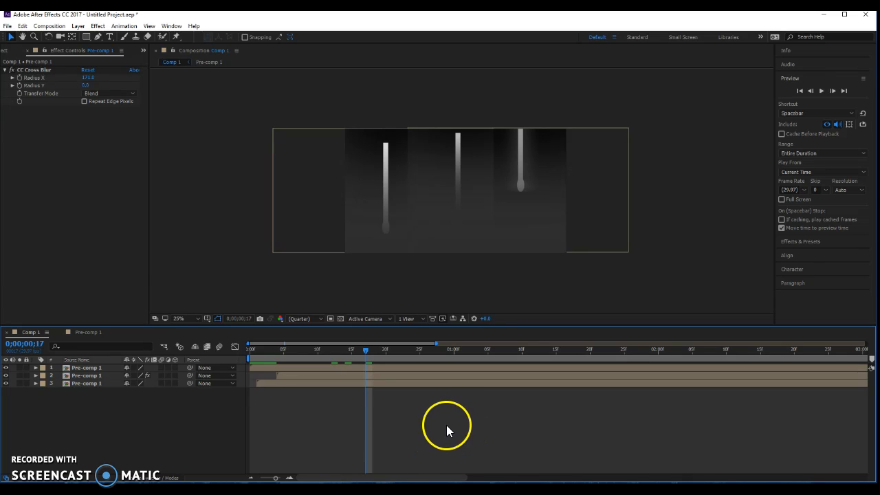